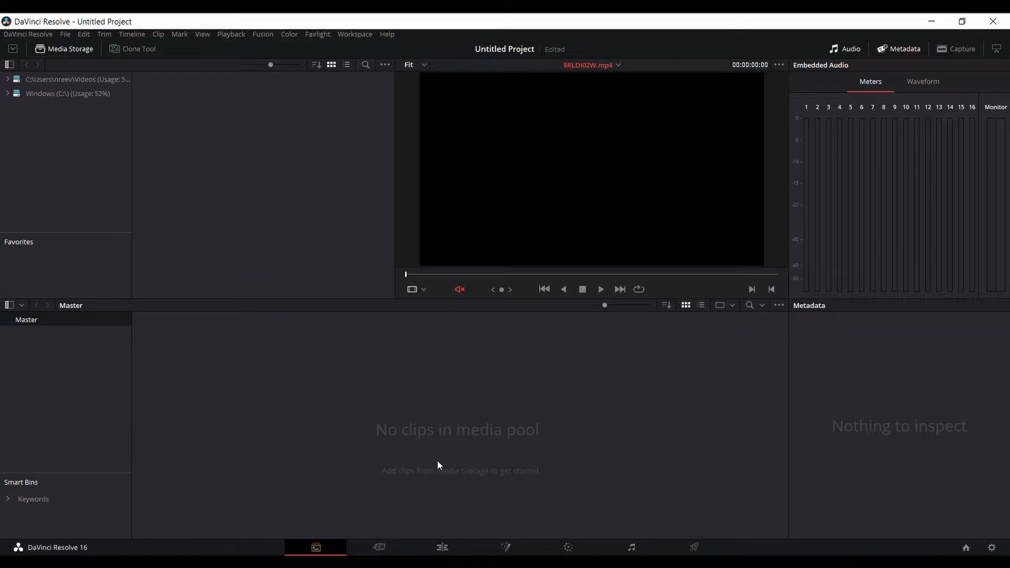
Look through the Cut, Edit, Fusion, Color, Fairlight and Deliver pages in order
{"action": "left_click", "coordinate": [378, 548]}
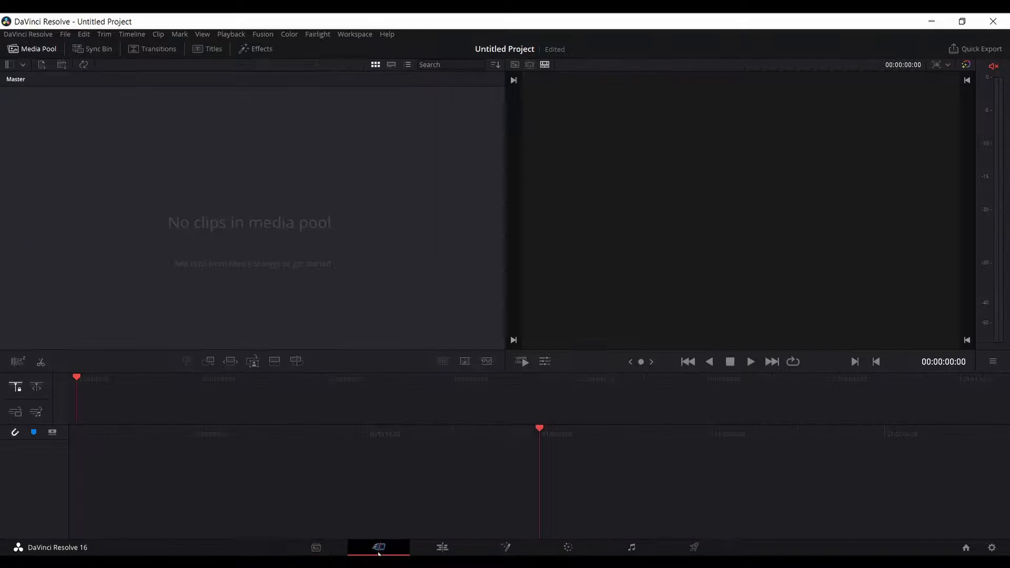
{"action": "left_click", "coordinate": [447, 549]}
{"action": "left_click", "coordinate": [505, 548]}
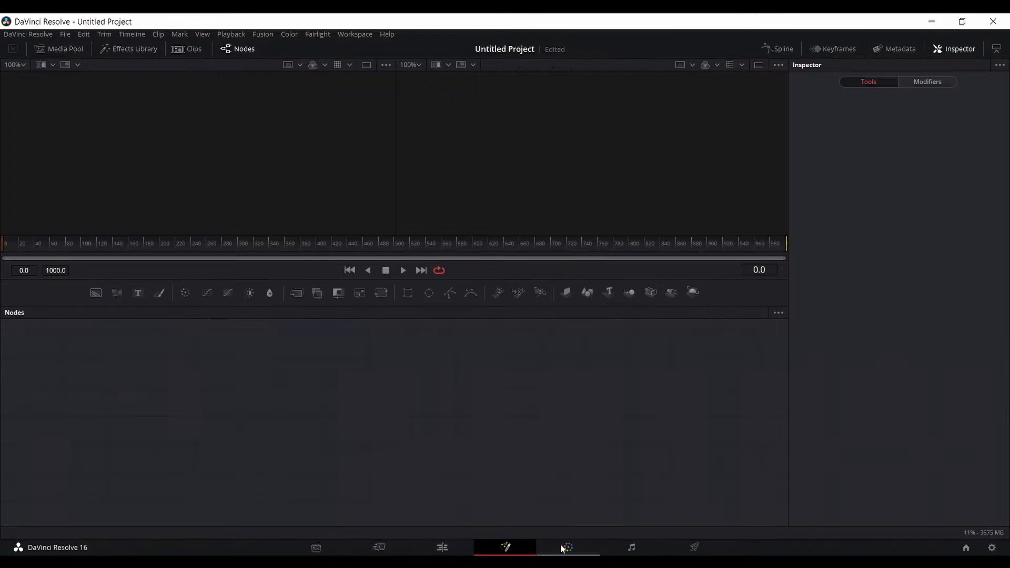
{"action": "left_click", "coordinate": [566, 548]}
{"action": "left_click", "coordinate": [631, 548]}
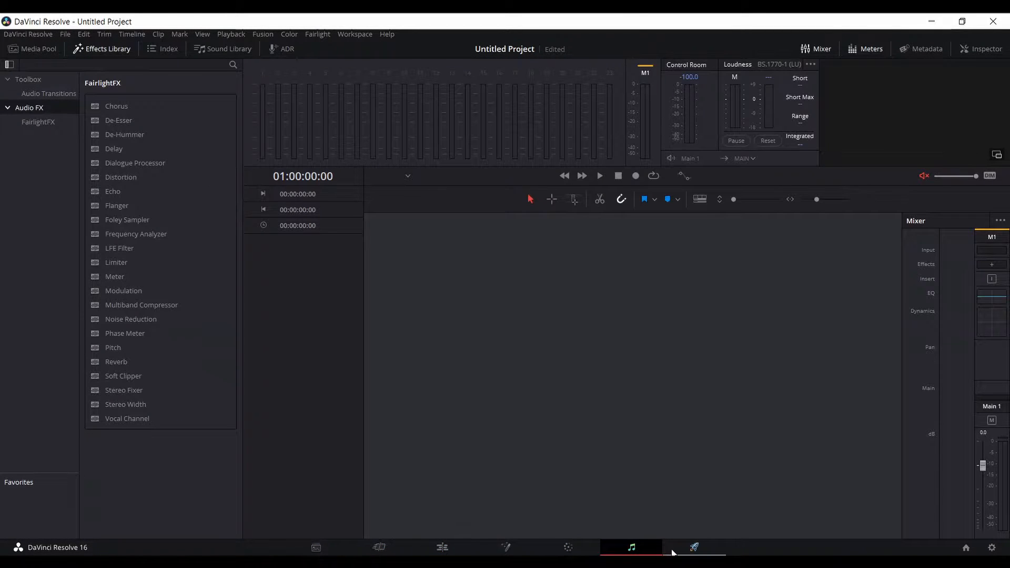
{"action": "left_click", "coordinate": [672, 551]}
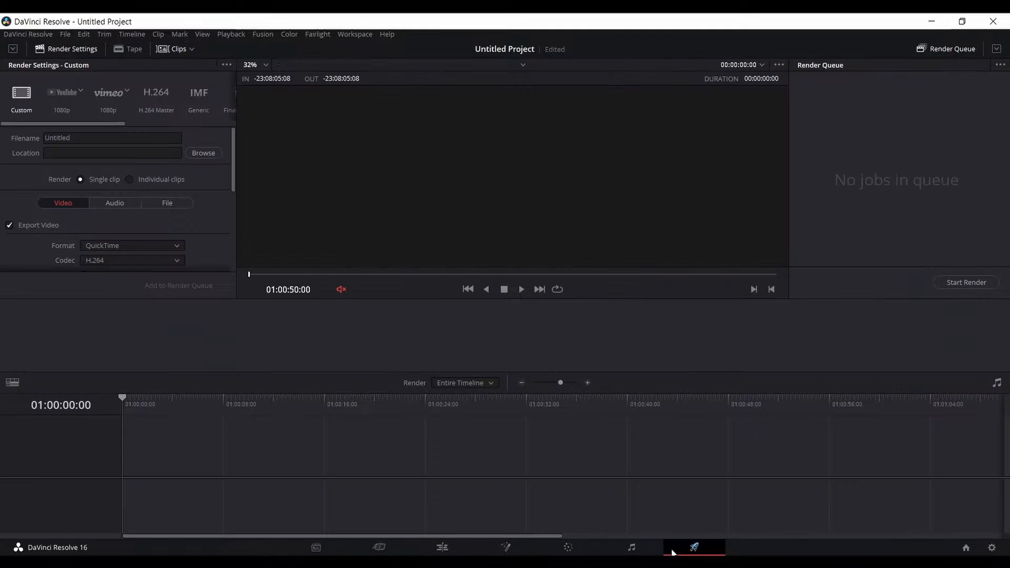
On the Edit page, add the Aerial Shot Of City video from the Tutorial folder to the media pool, changing the timeline frame rate to match
{"action": "left_click", "coordinate": [439, 547]}
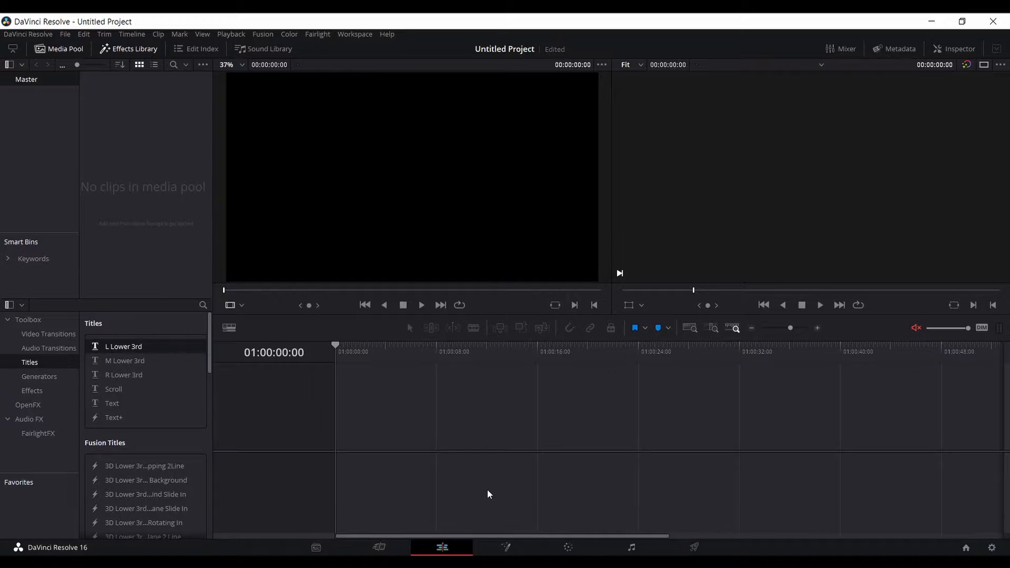
{"action": "key", "text": "alt+Tab"}
{"action": "left_click_drag", "start_coordinate": [566, 123], "coordinate": [616, 99]}
{"action": "left_click_drag", "start_coordinate": [452, 191], "coordinate": [188, 191]}
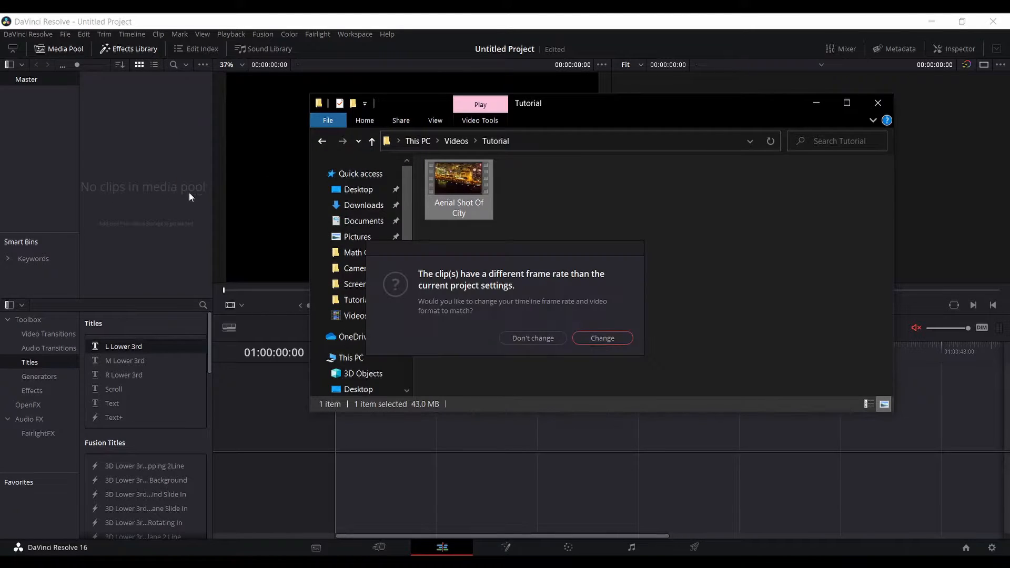
{"action": "left_click", "coordinate": [626, 337]}
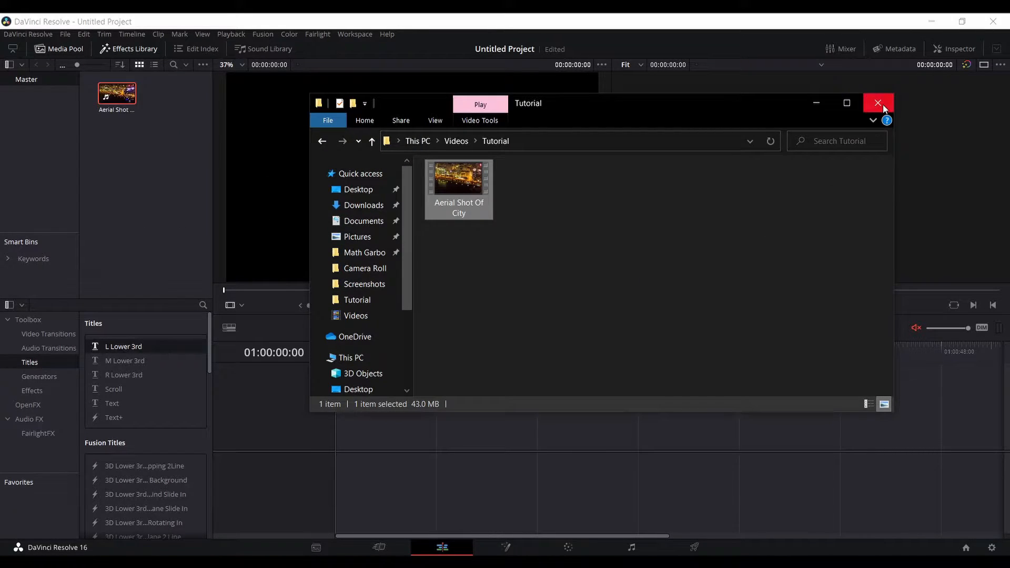
{"action": "left_click", "coordinate": [881, 104]}
{"action": "key", "text": "ctrl+i"}
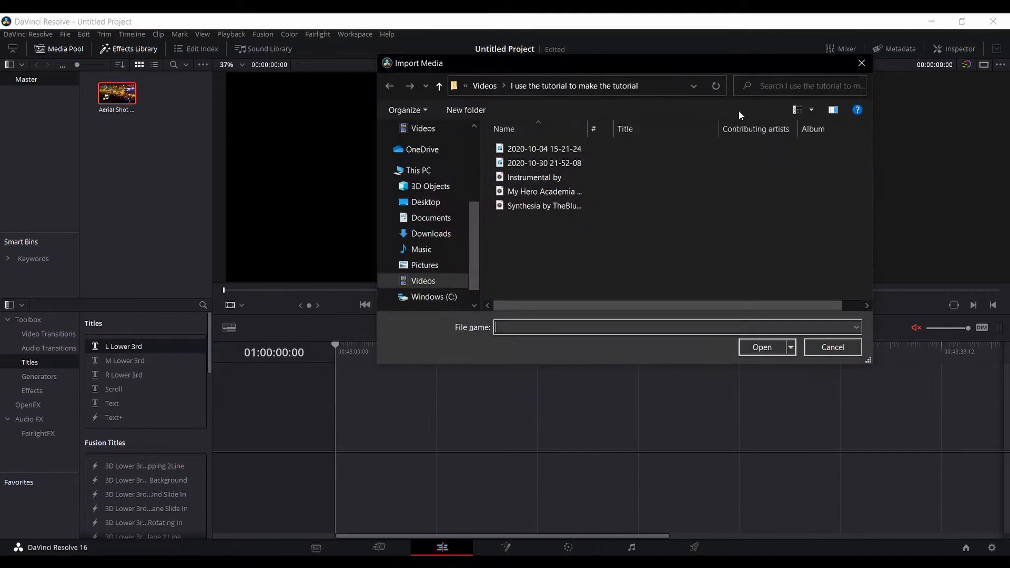
{"action": "left_click", "coordinate": [860, 61]}
{"action": "right_click", "coordinate": [129, 206]}
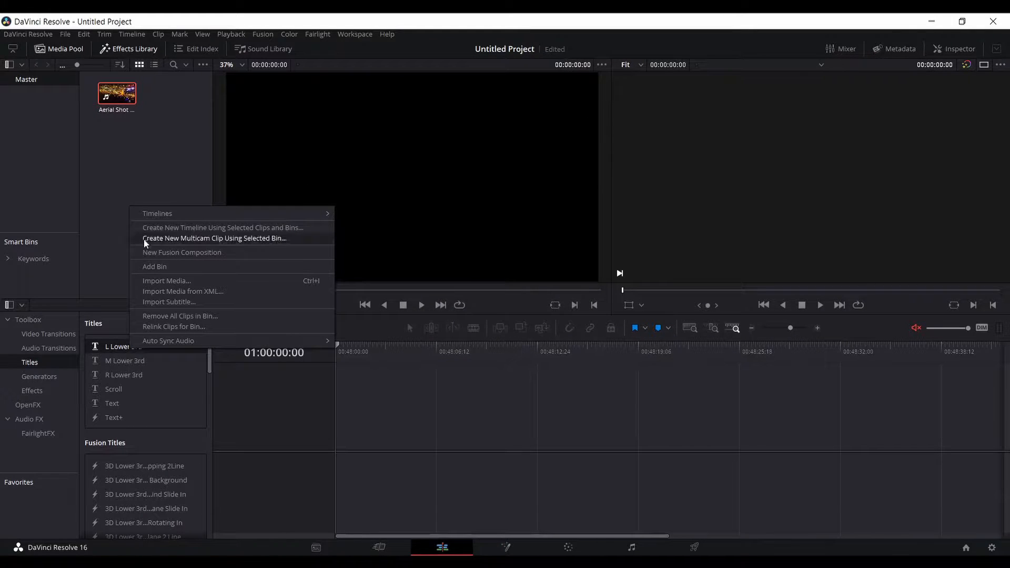
{"action": "left_click", "coordinate": [160, 280]}
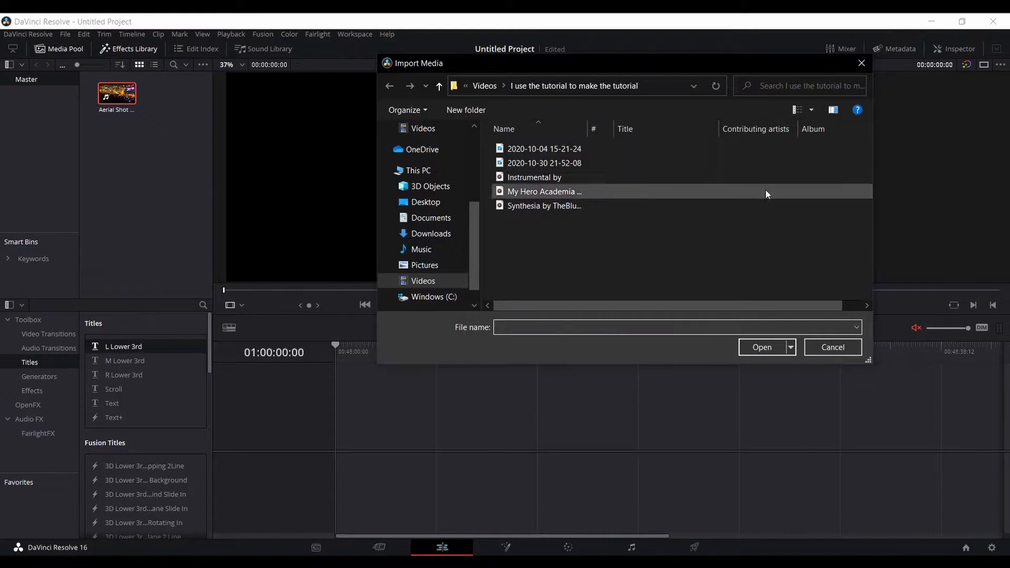
{"action": "left_click", "coordinate": [861, 63]}
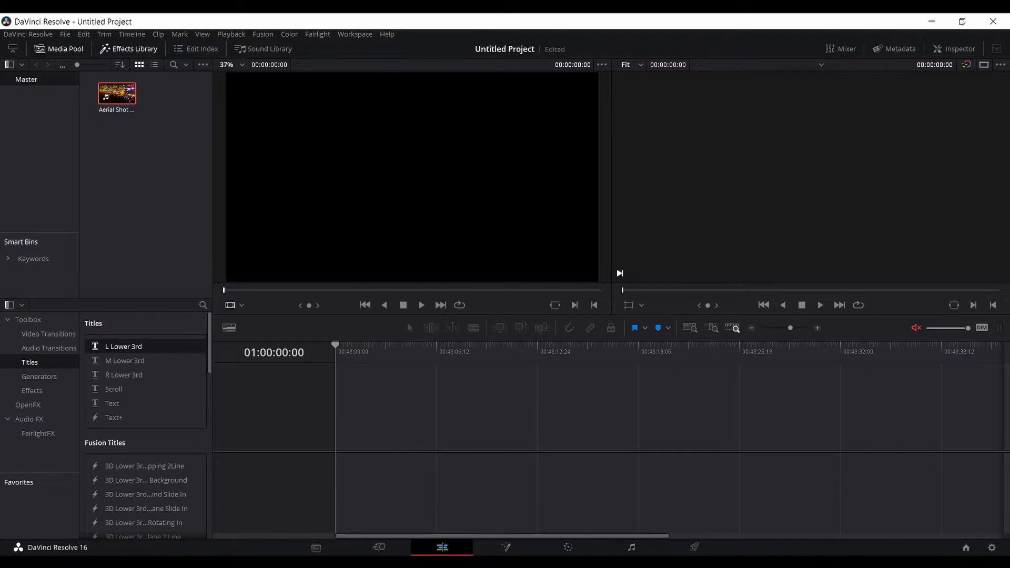
{"action": "left_click", "coordinate": [489, 567]}
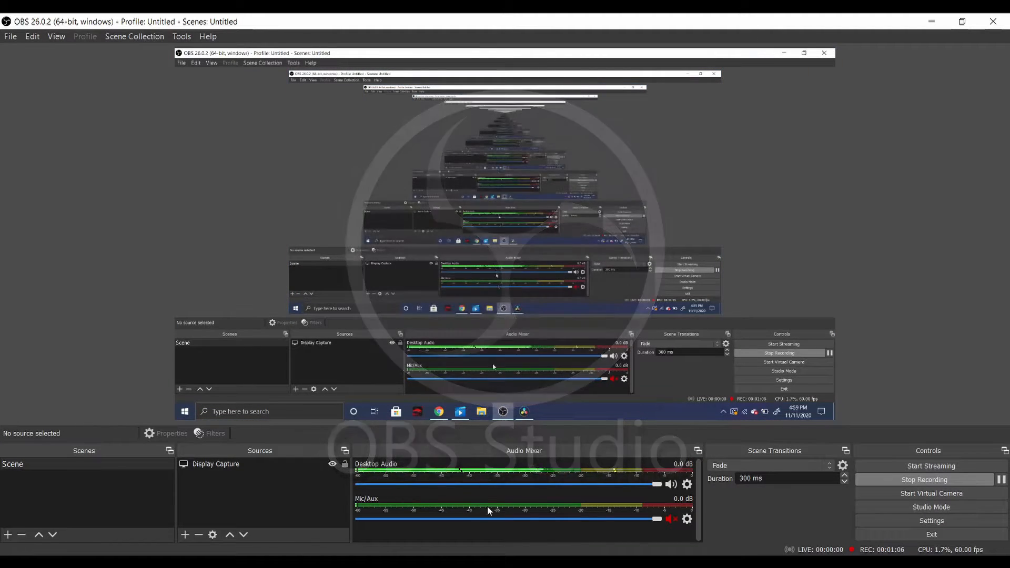
{"action": "left_click", "coordinate": [499, 567]}
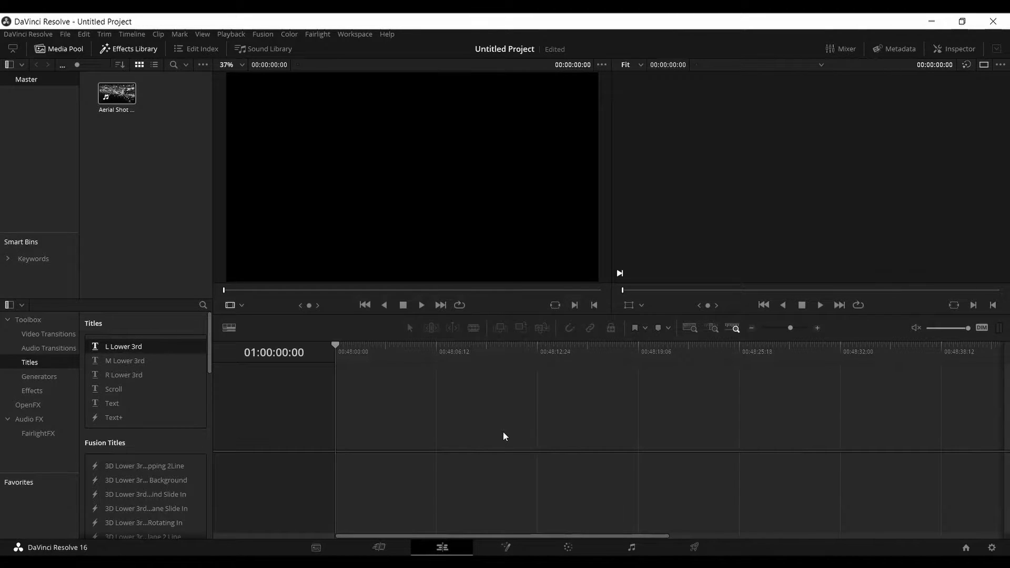
{"action": "left_click", "coordinate": [131, 65]}
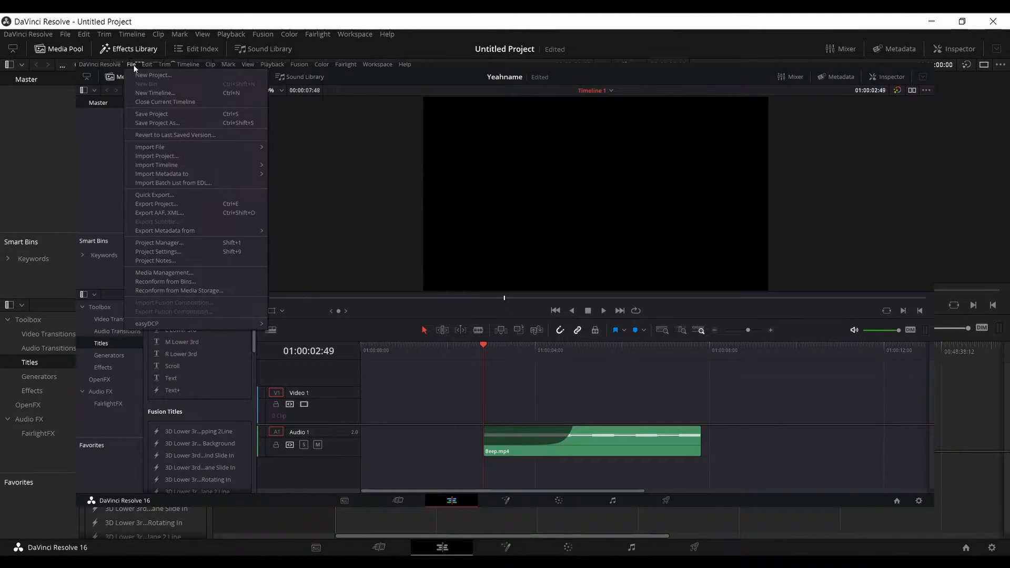
{"action": "left_click", "coordinate": [189, 117]}
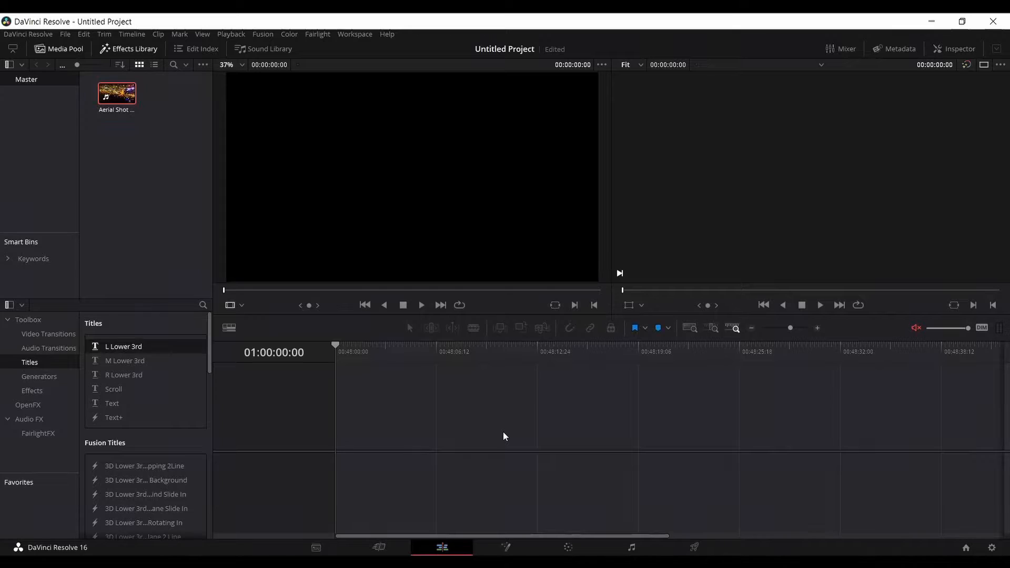
Place the Aerial Shot Of City clip from the media pool near the start of the empty timeline
{"action": "left_click", "coordinate": [128, 98]}
{"action": "left_click_drag", "start_coordinate": [128, 99], "coordinate": [366, 415]}
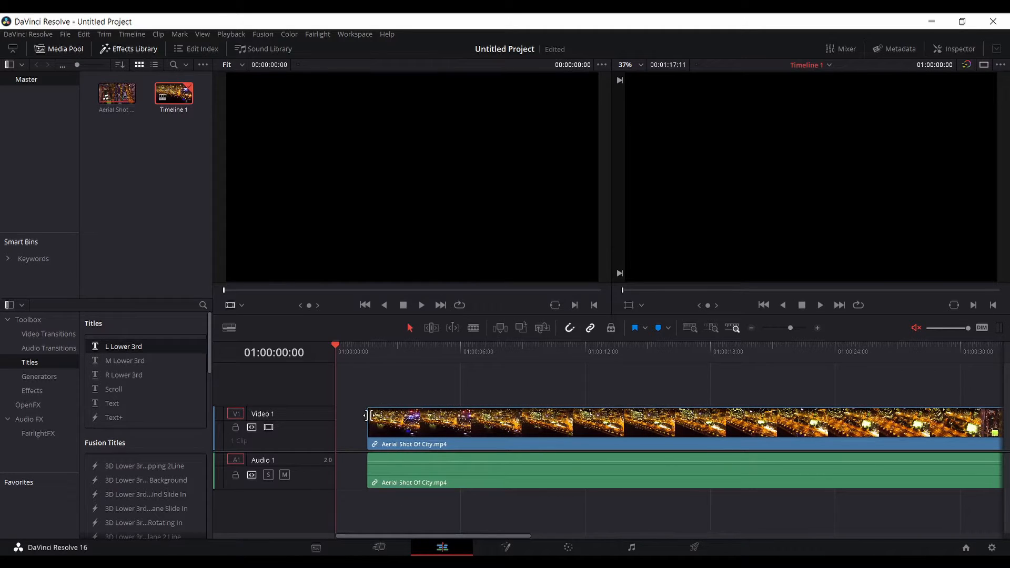
Split the clip and its linked audio with the blade at about 01:00:15, and return to selection mode
{"action": "left_click_drag", "start_coordinate": [491, 535], "coordinate": [496, 535]}
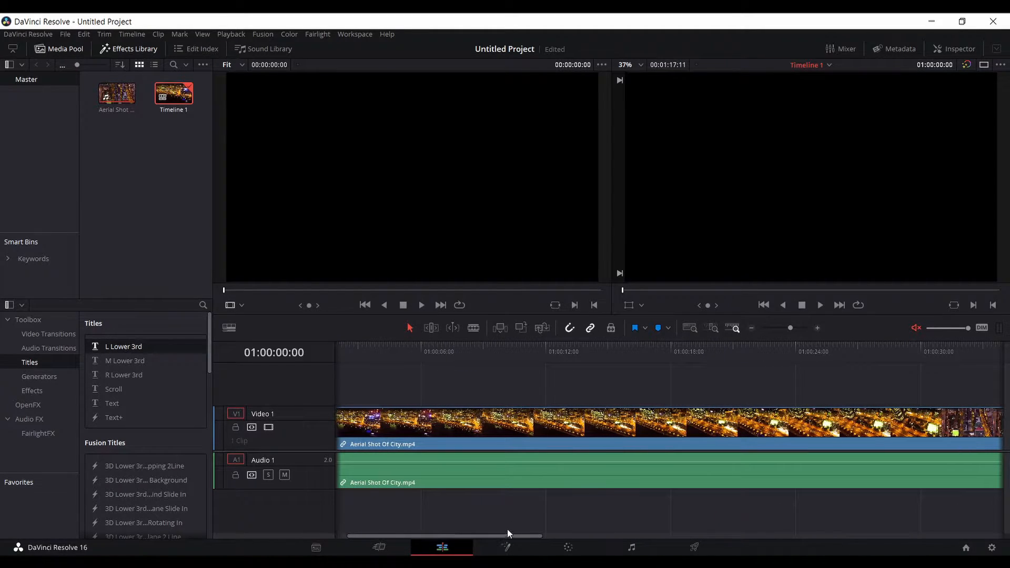
{"action": "key", "text": "b"}
{"action": "left_click", "coordinate": [605, 452]}
{"action": "key", "text": "a"}
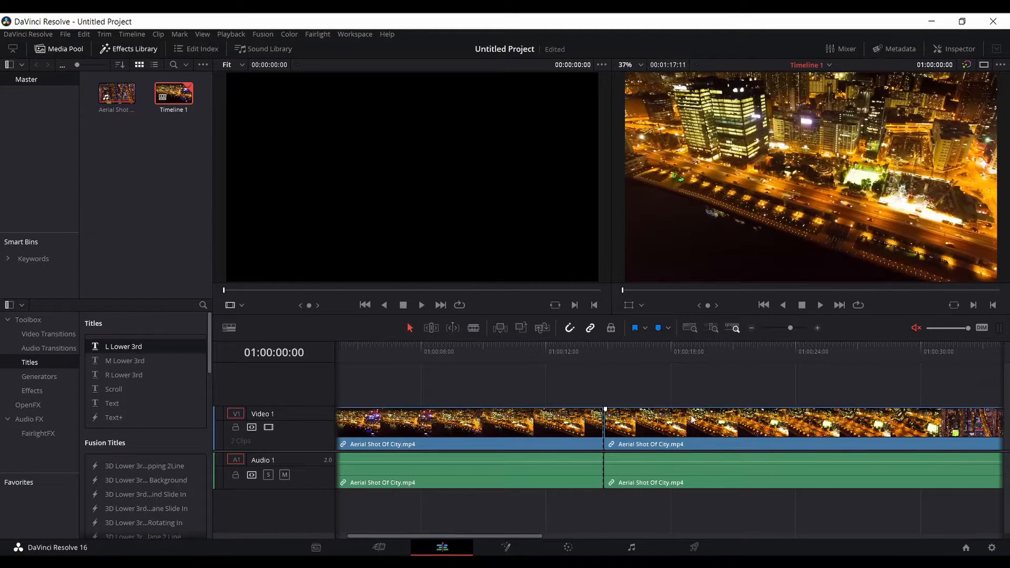
Move both clip pieces further along the timeline, leaving a gap between them
{"action": "left_click", "coordinate": [751, 327]}
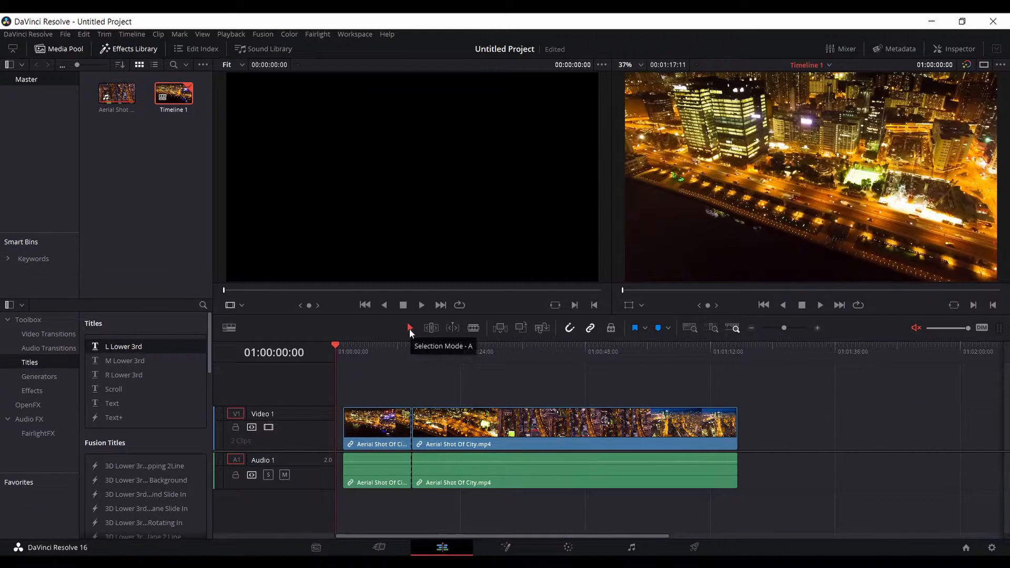
{"action": "left_click_drag", "start_coordinate": [463, 434], "coordinate": [540, 435]}
{"action": "left_click_drag", "start_coordinate": [387, 442], "coordinate": [429, 445]}
Play the timeline from the start of the second piece at 01:00:29:16
{"action": "left_click", "coordinate": [489, 358]}
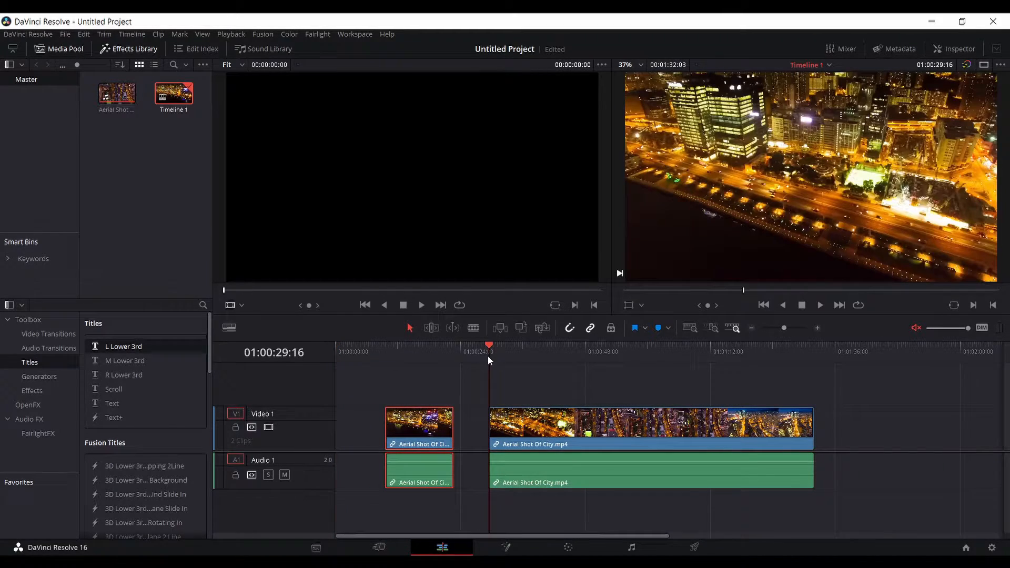
{"action": "left_click", "coordinate": [820, 306]}
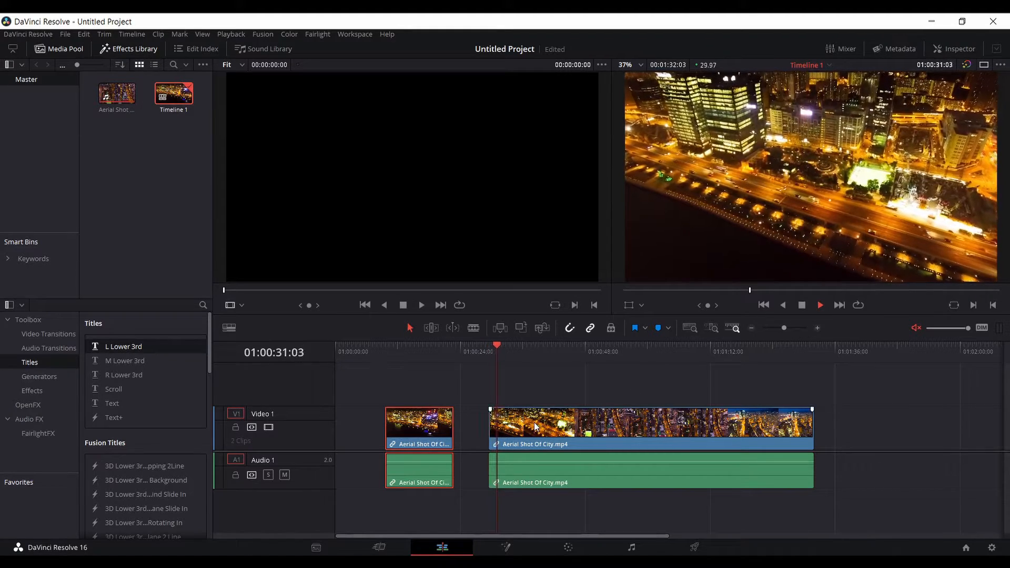
{"action": "double_click", "coordinate": [407, 425]}
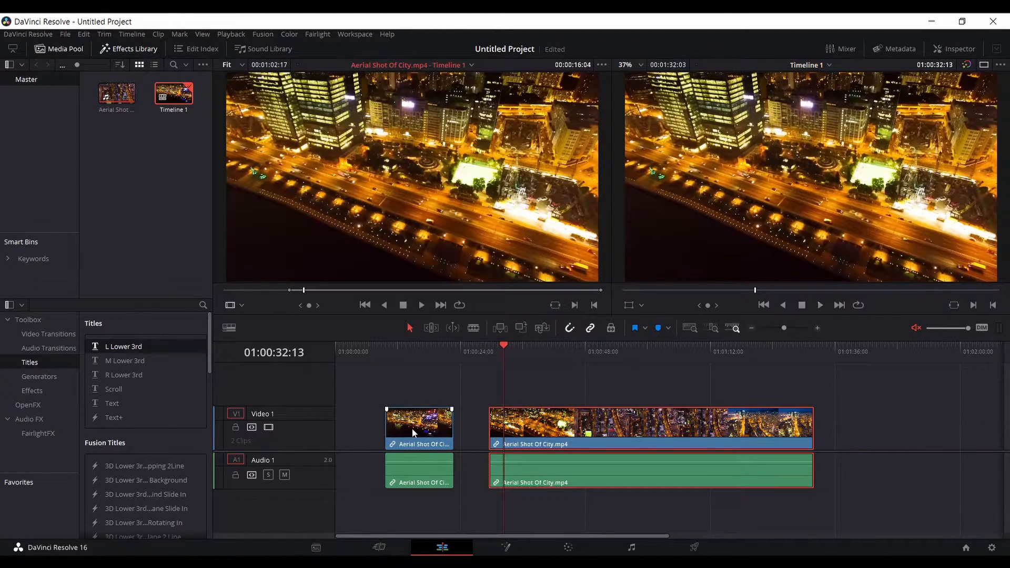
Shift the second piece further along the timeline and undo the move
{"action": "left_click", "coordinate": [525, 420]}
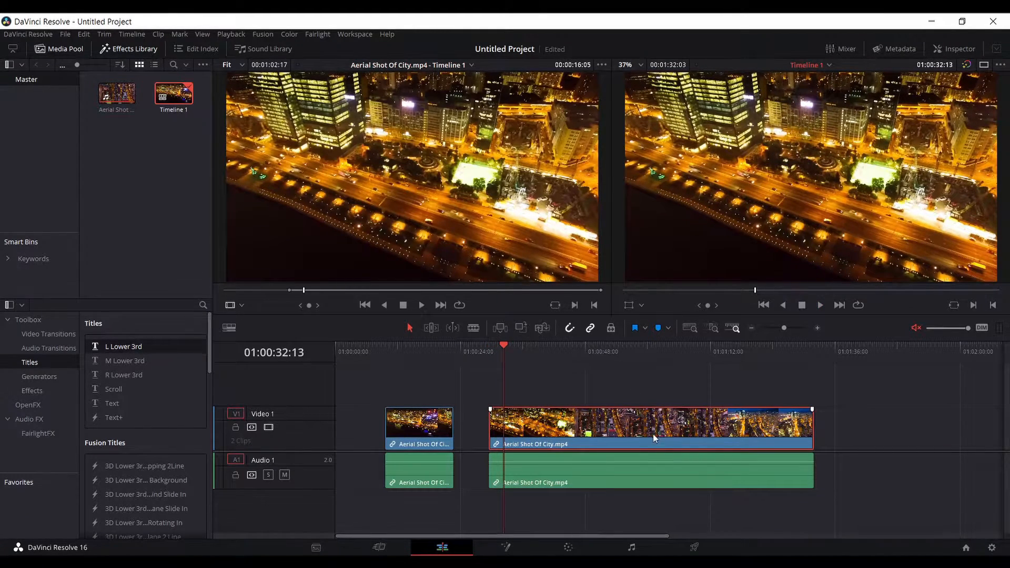
{"action": "left_click_drag", "start_coordinate": [601, 436], "coordinate": [642, 435]}
{"action": "key", "text": "ctrl+z"}
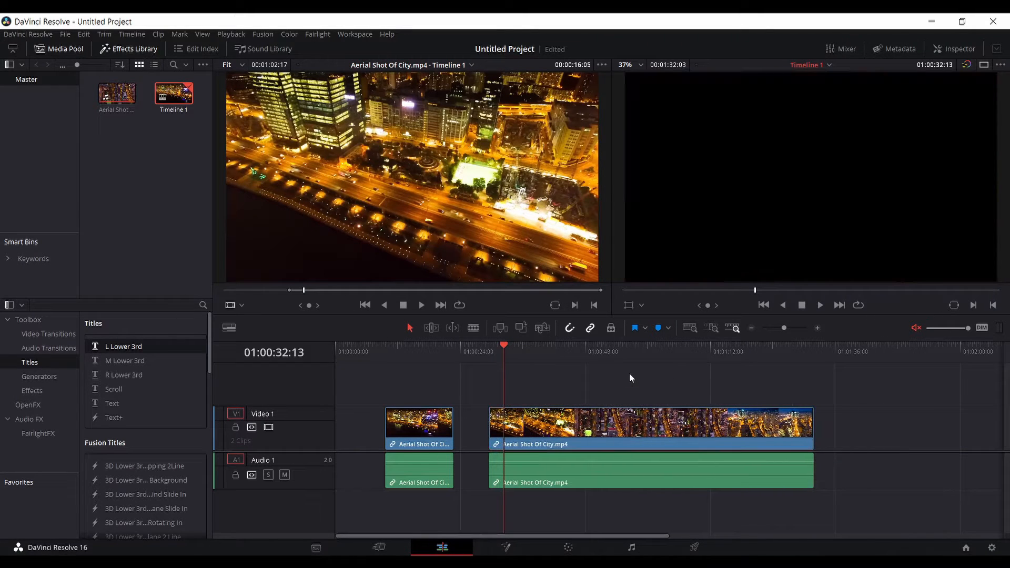
Select both pieces and trim about 6.5 seconds off their ends together
{"action": "left_click", "coordinate": [614, 418]}
{"action": "left_click", "coordinate": [415, 431], "text": "ctrl"}
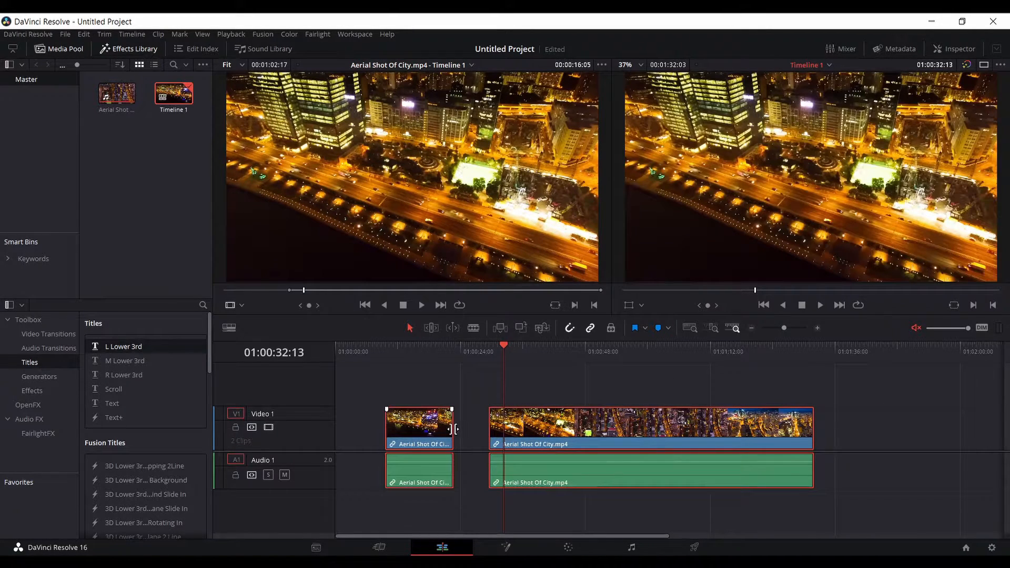
{"action": "left_click_drag", "start_coordinate": [456, 429], "coordinate": [419, 429]}
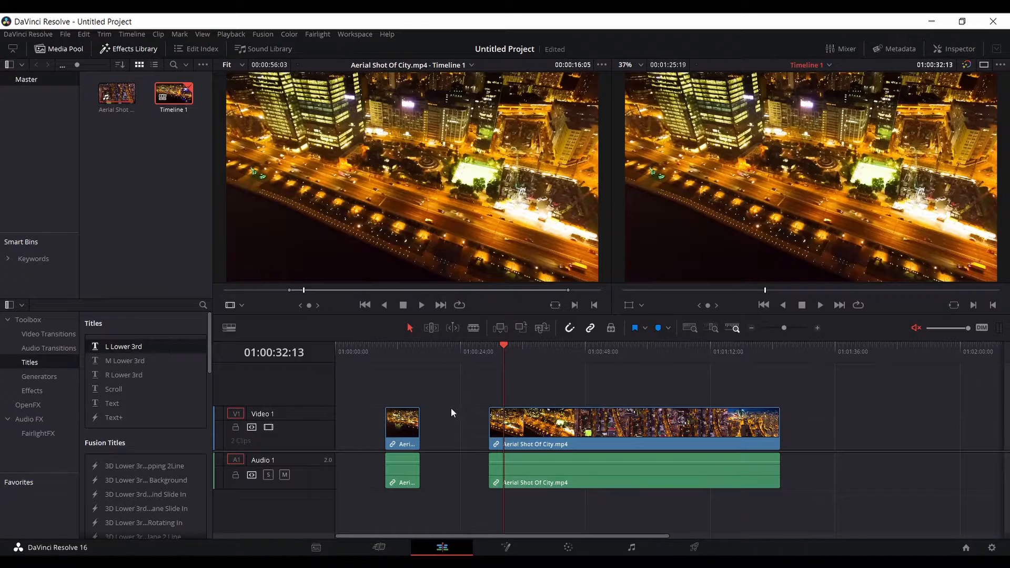
With both pieces selected, try extending their ends and moving them along the timeline, undoing each change
{"action": "left_click", "coordinate": [502, 419]}
{"action": "left_click", "coordinate": [415, 431], "text": "ctrl"}
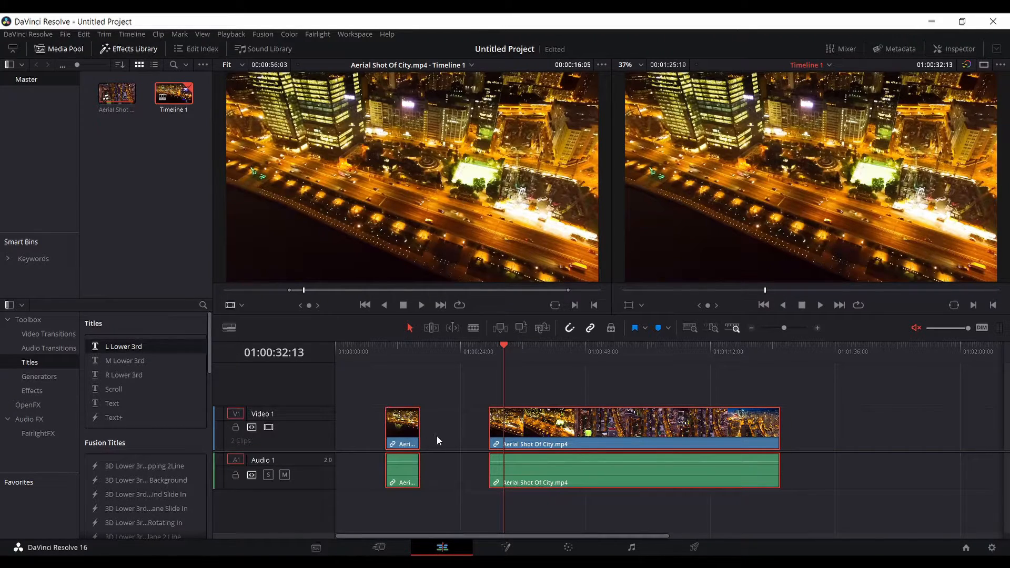
{"action": "left_click_drag", "start_coordinate": [421, 430], "coordinate": [452, 433]}
{"action": "key", "text": "ctrl+z"}
{"action": "left_click_drag", "start_coordinate": [569, 433], "coordinate": [624, 432]}
{"action": "key", "text": "ctrl+z"}
Play the second piece from about 01:00:51
{"action": "left_click", "coordinate": [491, 351]}
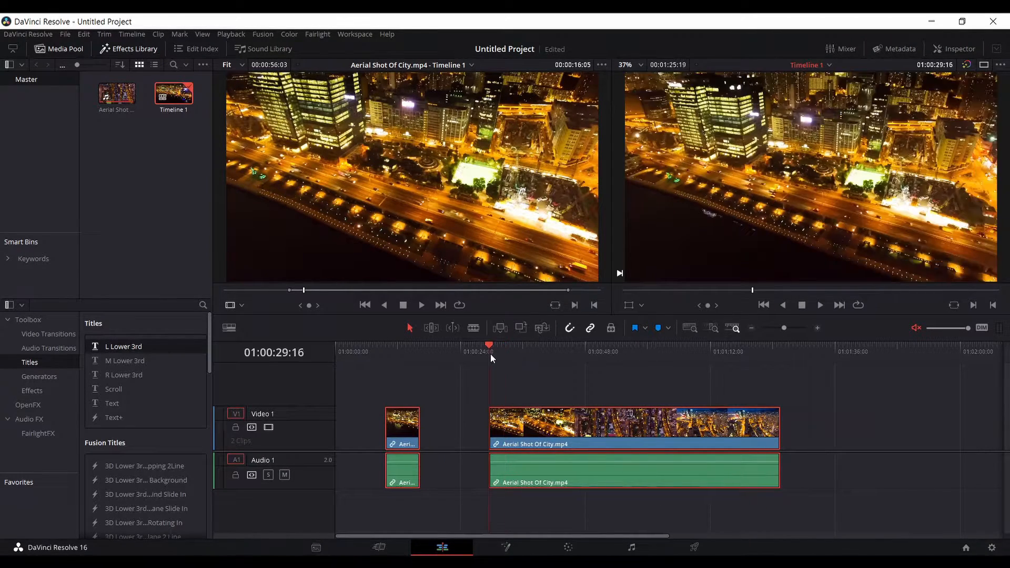
{"action": "left_click", "coordinate": [600, 352]}
{"action": "left_click", "coordinate": [820, 305]}
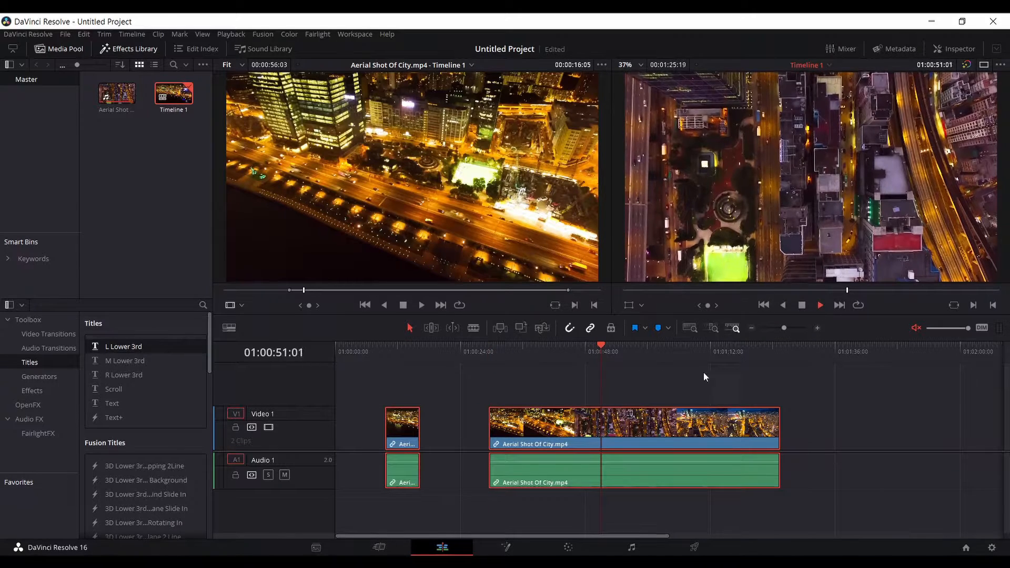
Move the first piece onto a new Video 2 track above the second piece, and play from its start
{"action": "left_click", "coordinate": [652, 396]}
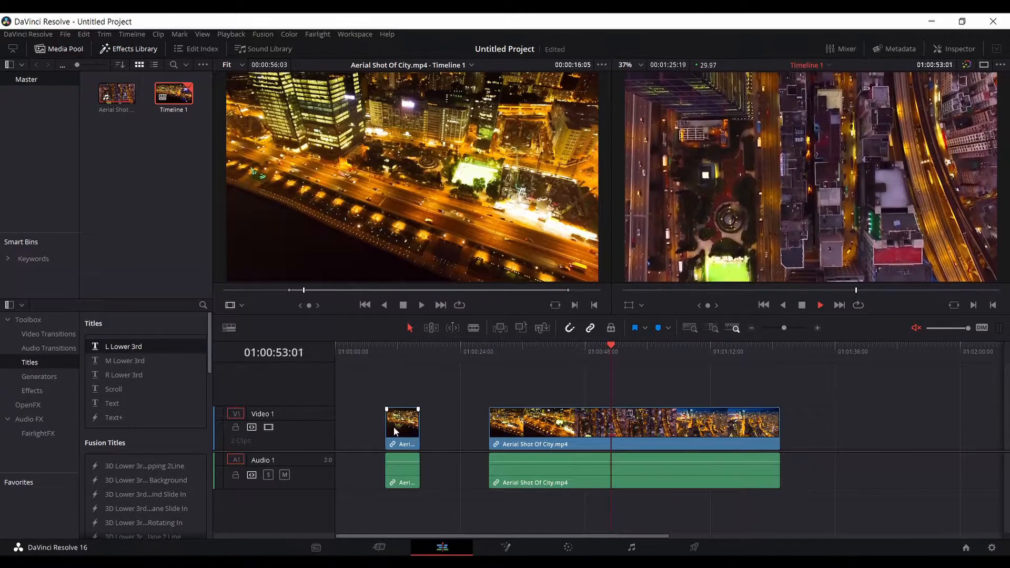
{"action": "left_click_drag", "start_coordinate": [394, 428], "coordinate": [631, 389]}
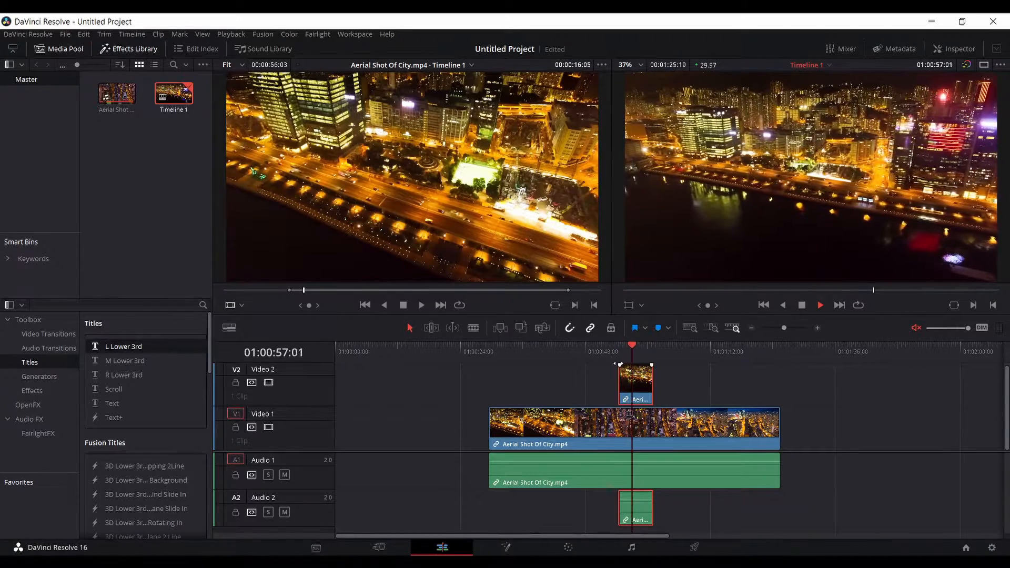
{"action": "left_click", "coordinate": [618, 350]}
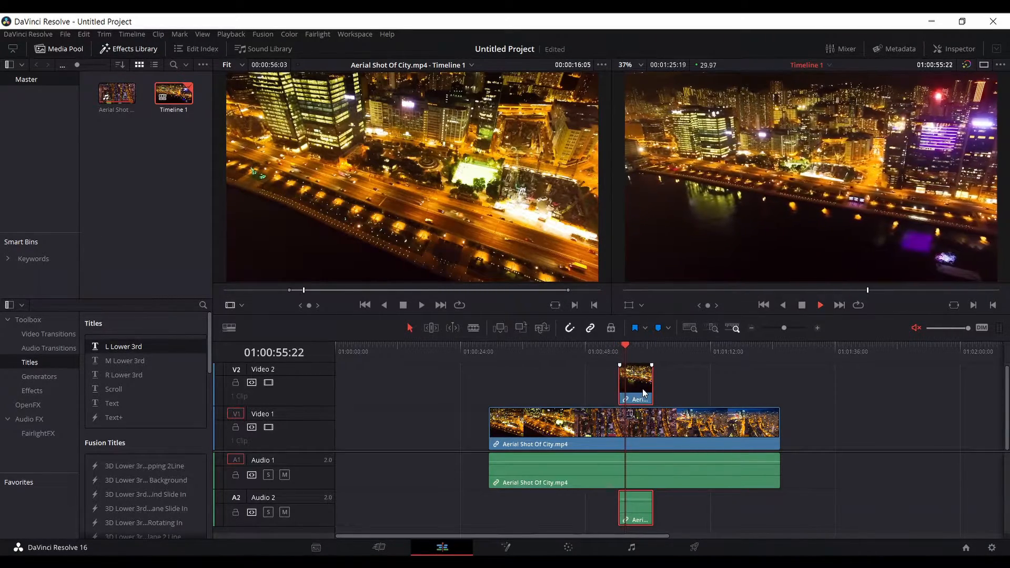
Undo the track move, trim, repositioning and split until the timeline holds the single original clip
{"action": "key", "text": "ctrl+z"}
{"action": "key", "text": "ctrl+z"}
{"action": "key", "text": "ctrl+z"}
{"action": "key", "text": "ctrl+z"}
{"action": "key", "text": "ctrl+z"}
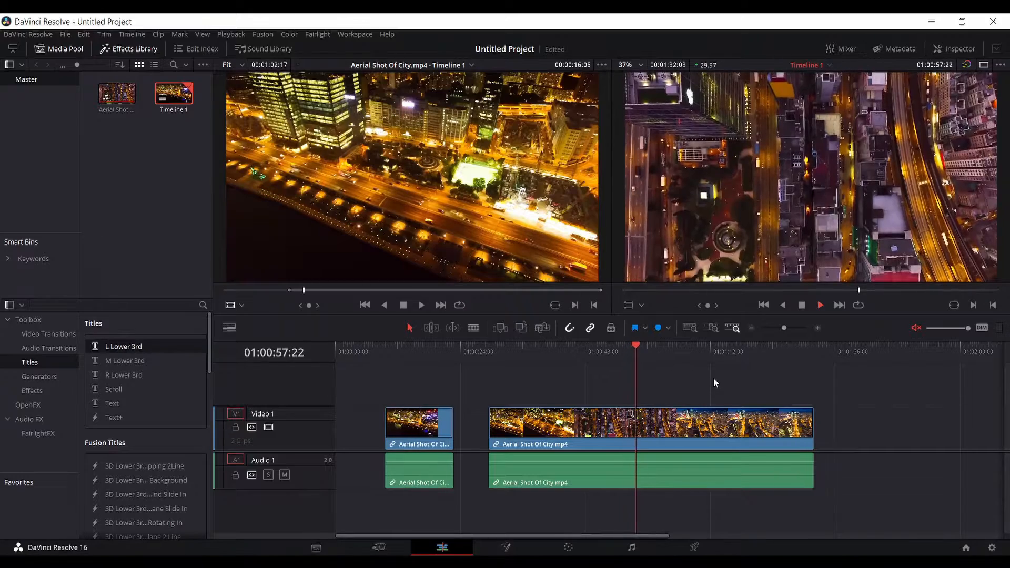
{"action": "key", "text": "ctrl+z"}
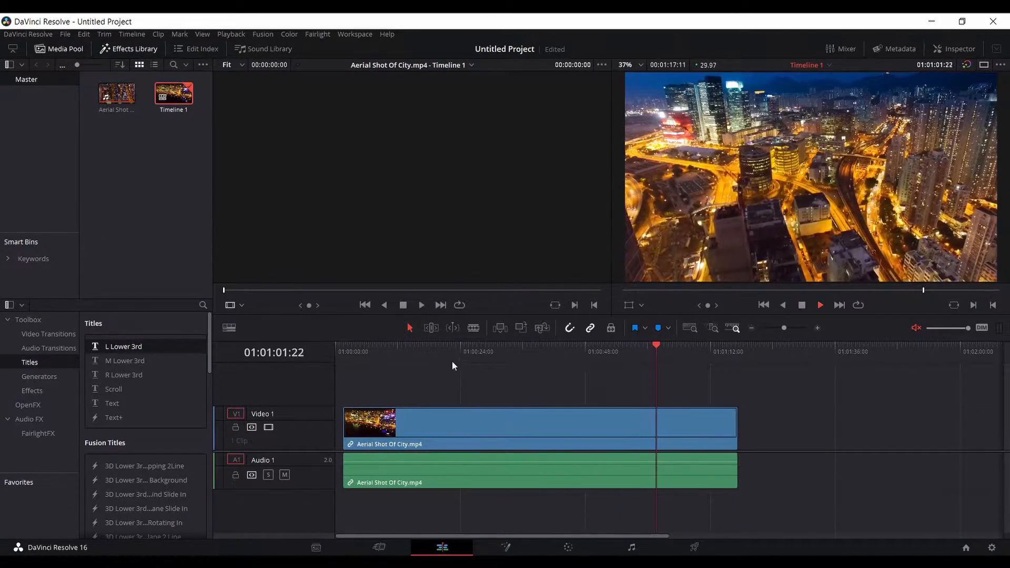
Split the city clip with the Blade tool at about 01:00:26, 01:00:48 and 01:01:00, and stop playback
{"action": "left_click", "coordinate": [476, 334]}
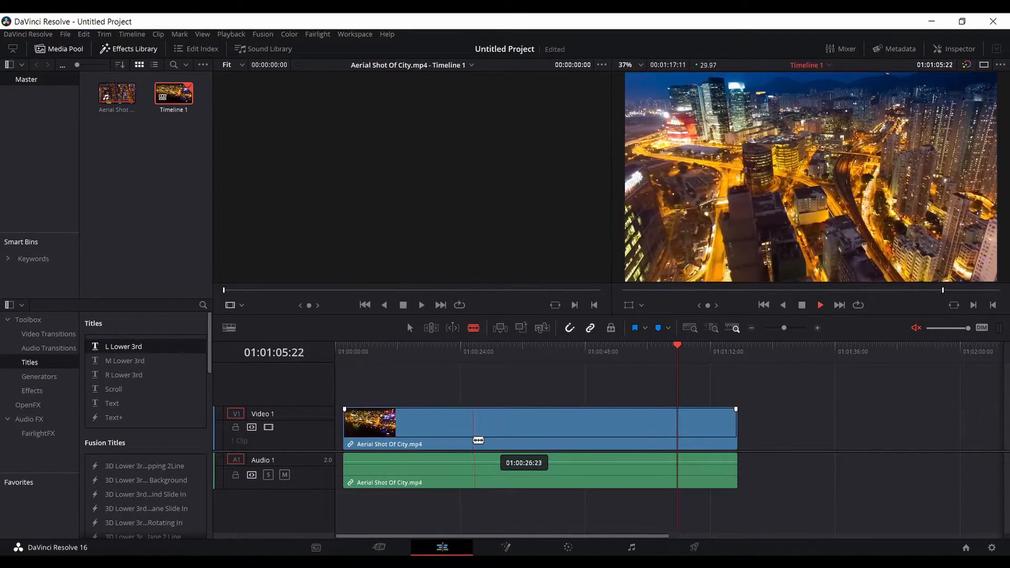
{"action": "left_click", "coordinate": [472, 430]}
{"action": "left_click", "coordinate": [584, 430]}
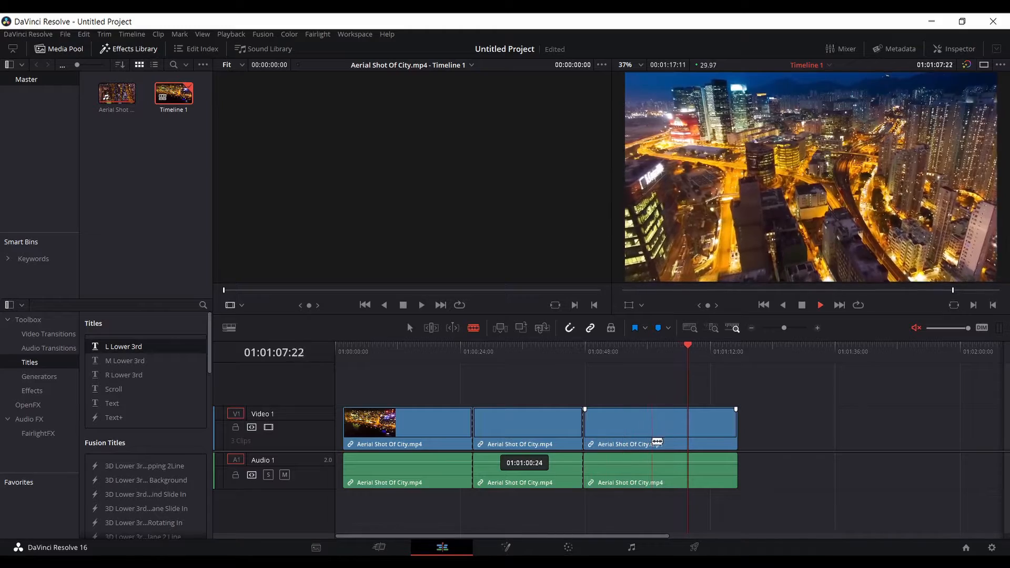
{"action": "left_click", "coordinate": [651, 430]}
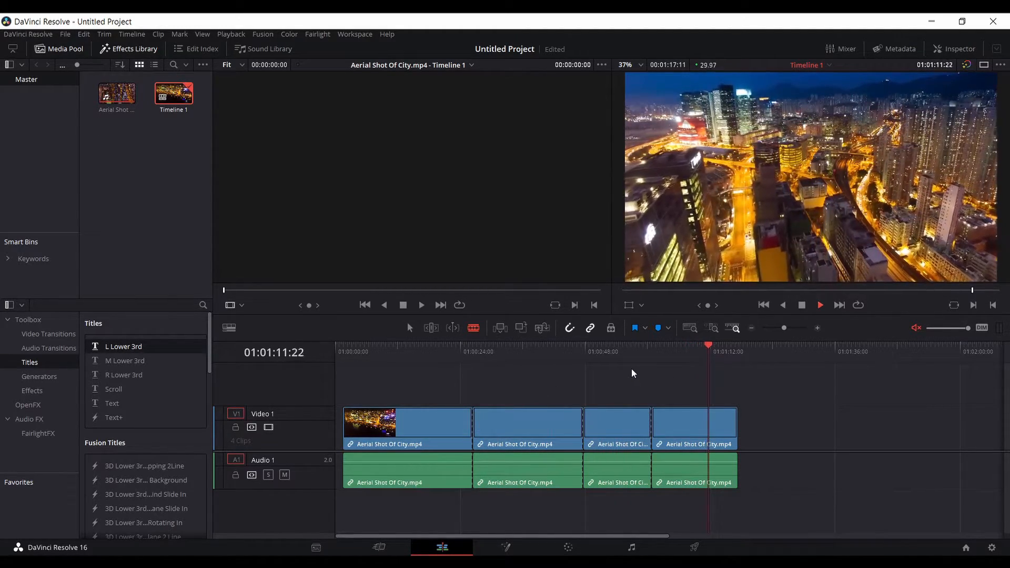
{"action": "left_click", "coordinate": [801, 305]}
Move the last three pieces later along the timeline so that gaps separate all four pieces
{"action": "key", "text": "a"}
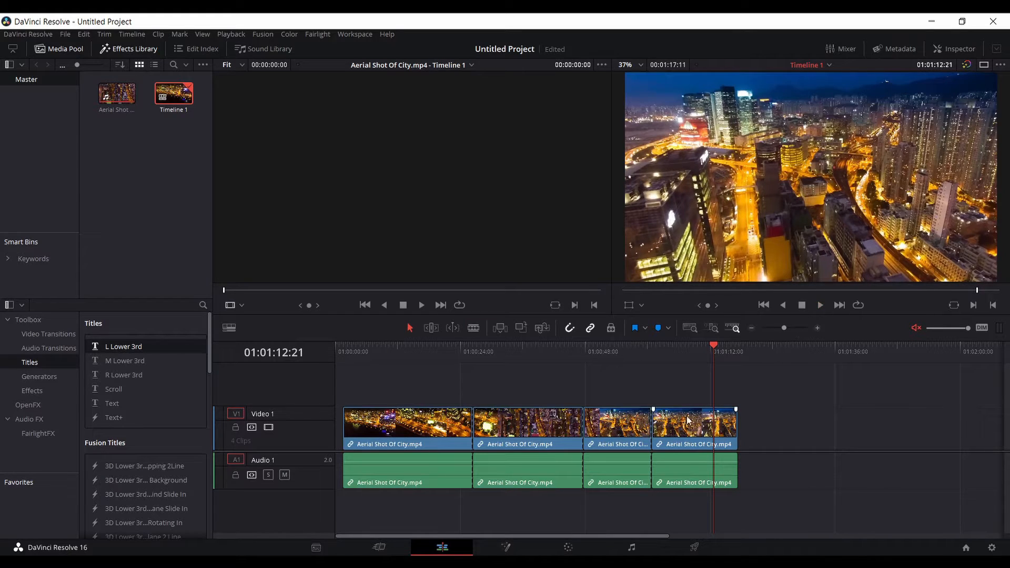
{"action": "left_click_drag", "start_coordinate": [694, 426], "coordinate": [852, 426]}
{"action": "left_click_drag", "start_coordinate": [639, 433], "coordinate": [725, 431]}
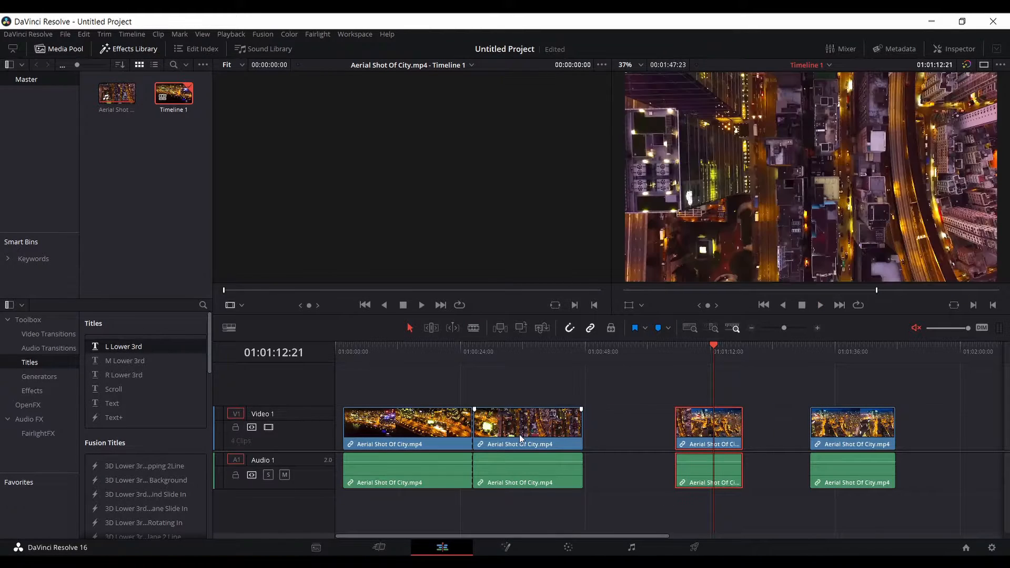
{"action": "left_click_drag", "start_coordinate": [519, 434], "coordinate": [583, 436]}
{"action": "left_click", "coordinate": [579, 380]}
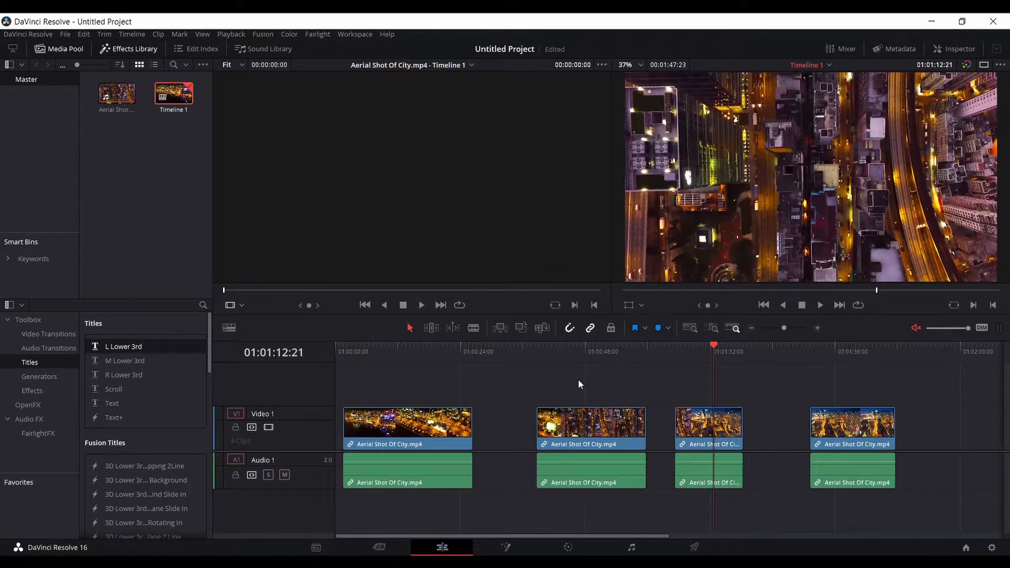
Snap the playhead to the start of the third piece at 01:01:05:07, and turn snapping off
{"action": "left_click", "coordinate": [571, 329]}
{"action": "left_click_drag", "start_coordinate": [698, 358], "coordinate": [675, 362]}
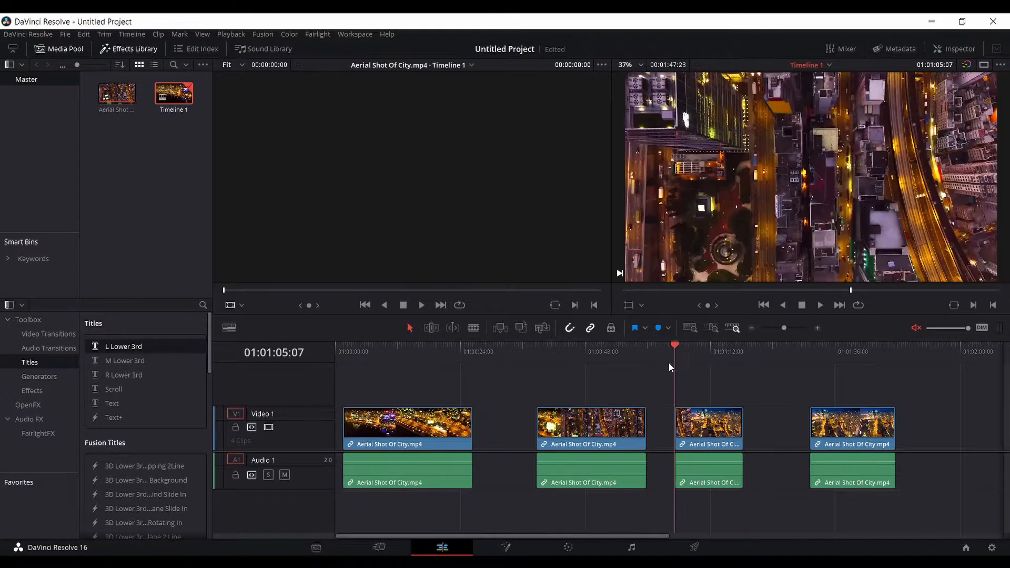
{"action": "key", "text": "n"}
{"action": "key", "text": "n"}
Try cutting a thin sliver off the end of the second piece at about 01:00:59
{"action": "key", "text": "b"}
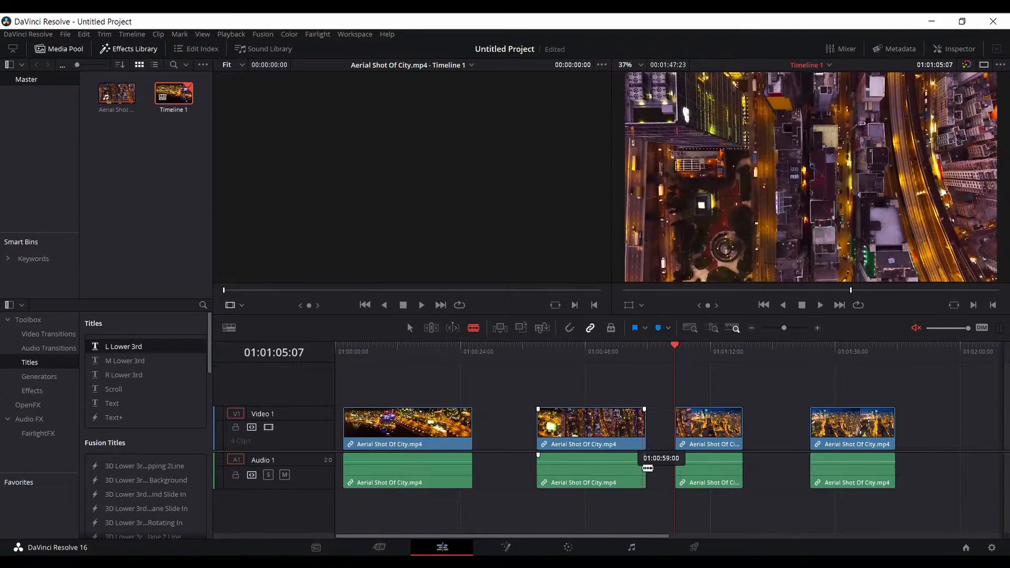
{"action": "left_click", "coordinate": [642, 466]}
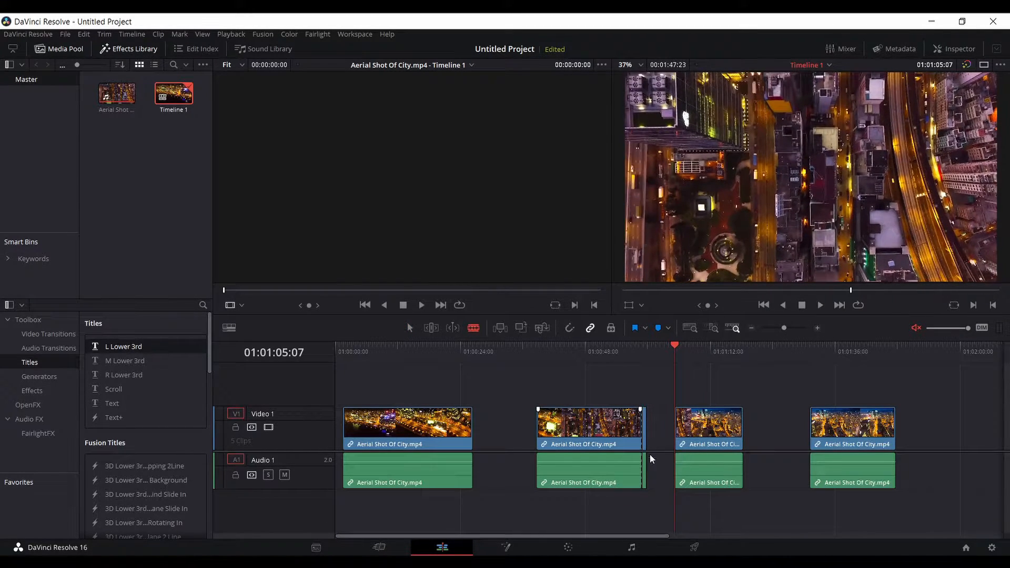
{"action": "left_click_drag", "start_coordinate": [646, 443], "coordinate": [666, 425]}
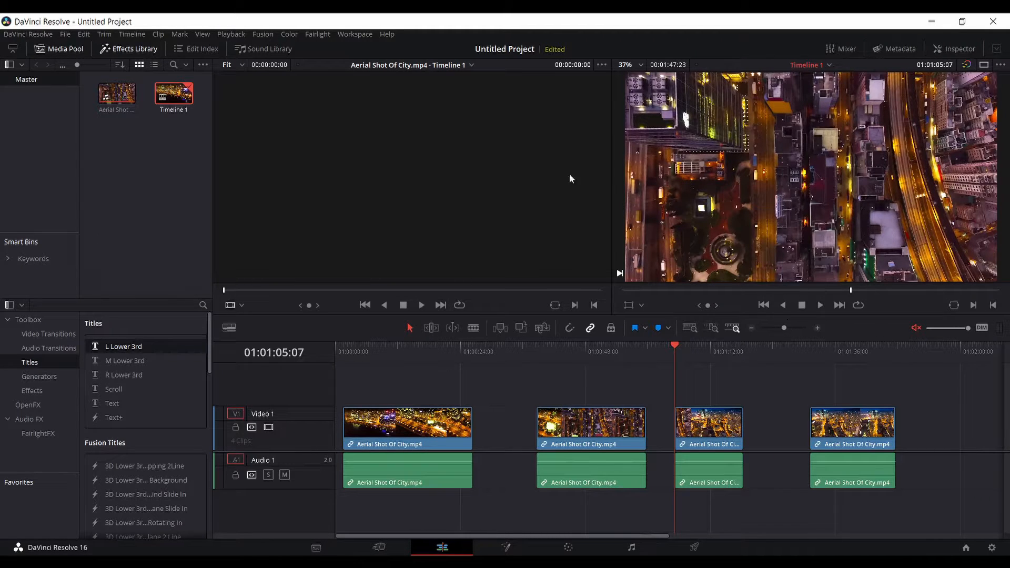
Show the video transitions in the Effects Library and move the second piece directly against the end of the first
{"action": "left_click", "coordinate": [112, 47]}
{"action": "left_click", "coordinate": [112, 47]}
{"action": "left_click", "coordinate": [112, 47]}
{"action": "left_click", "coordinate": [112, 47]}
{"action": "left_click", "coordinate": [34, 335]}
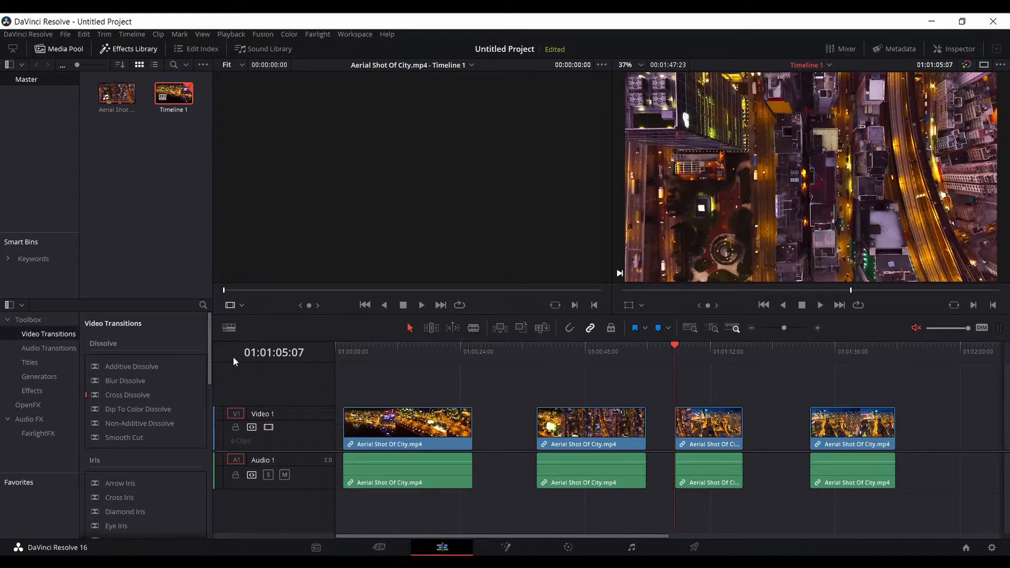
{"action": "left_click_drag", "start_coordinate": [575, 444], "coordinate": [515, 435]}
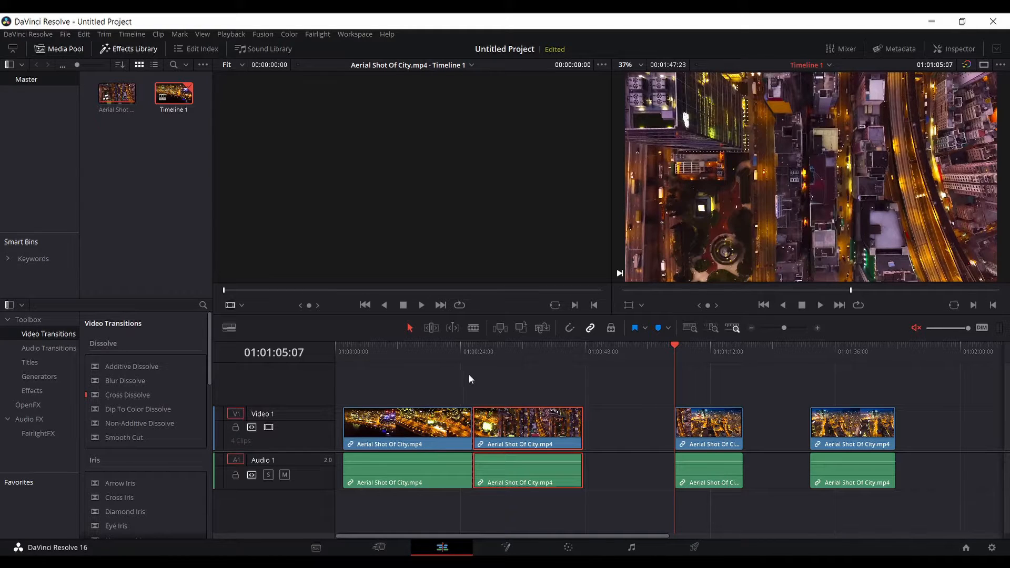
Try an Additive Dissolve across the join of the first two pieces, lengthened to 24:00, and delete it
{"action": "left_click_drag", "start_coordinate": [112, 371], "coordinate": [500, 442]}
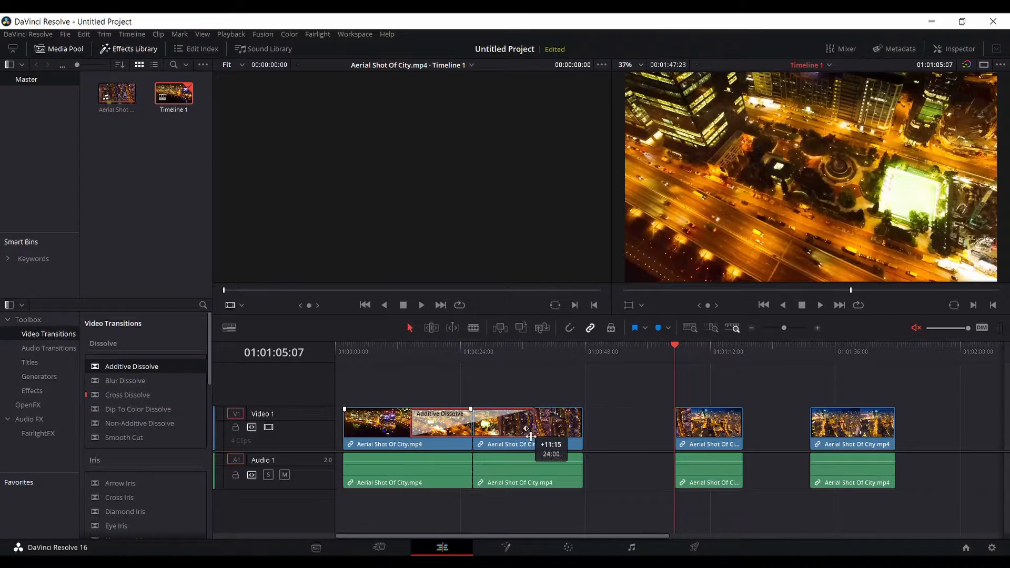
{"action": "key", "text": "Delete"}
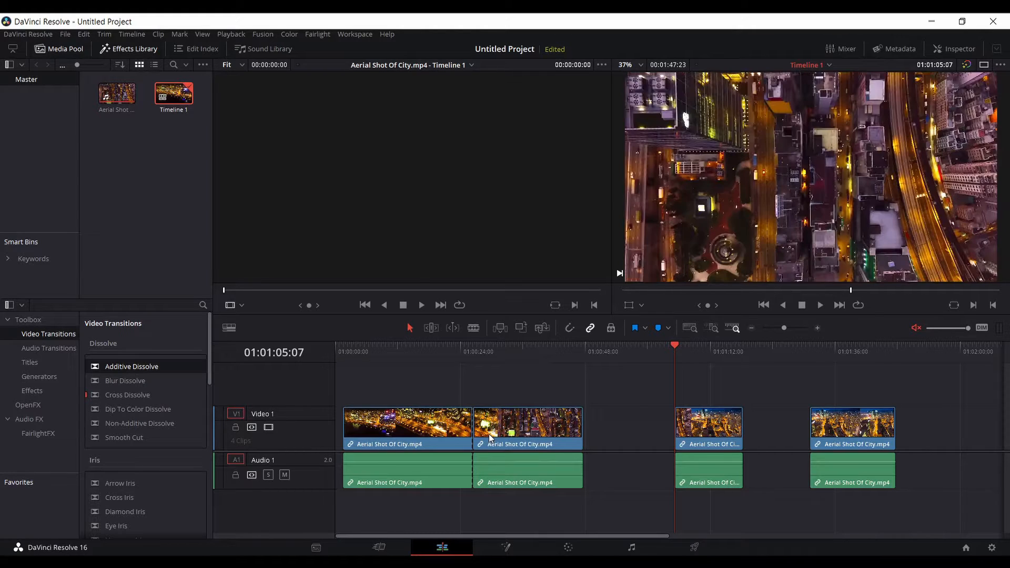
Add an L Lower 3rd title on a new Video 2 track at the third piece's start and change its main line to "text"
{"action": "left_click", "coordinate": [41, 362]}
{"action": "left_click_drag", "start_coordinate": [143, 348], "coordinate": [674, 390]}
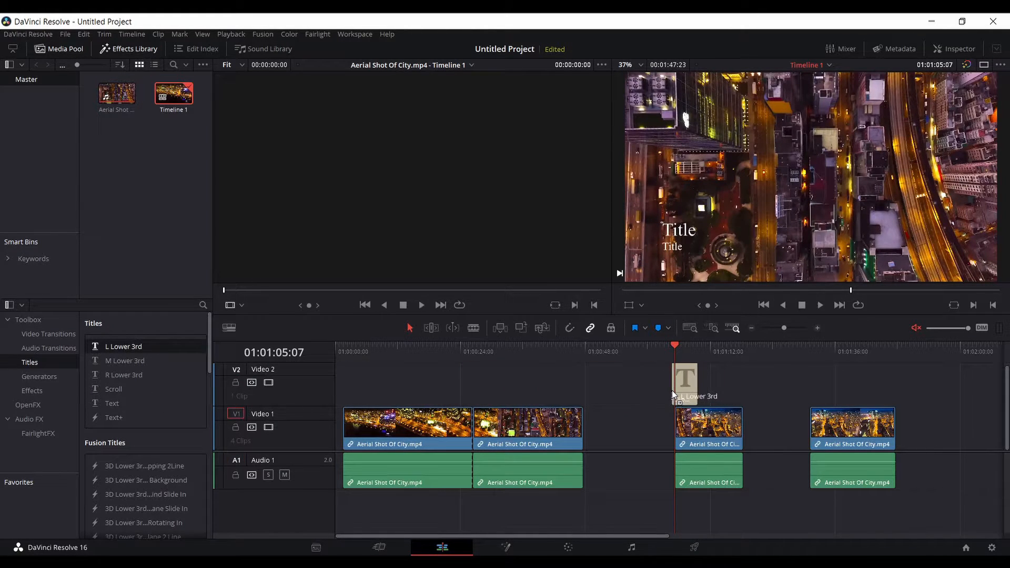
{"action": "left_click", "coordinate": [953, 48]}
{"action": "left_click", "coordinate": [842, 142]}
{"action": "key", "text": "ctrl+a"}
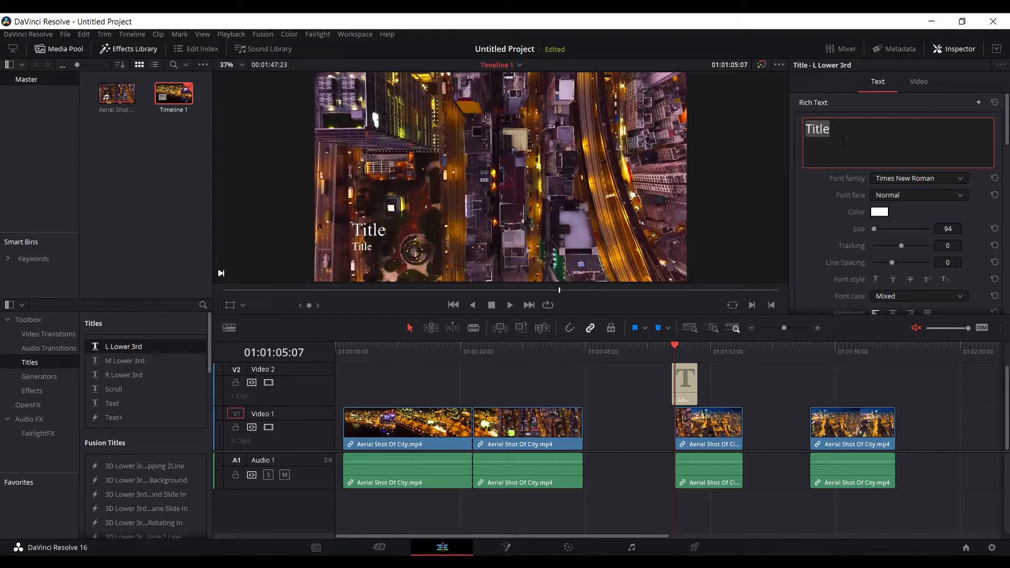
{"action": "key", "text": "BackSpace"}
{"action": "type", "text": "text"}
{"action": "key", "text": "Return"}
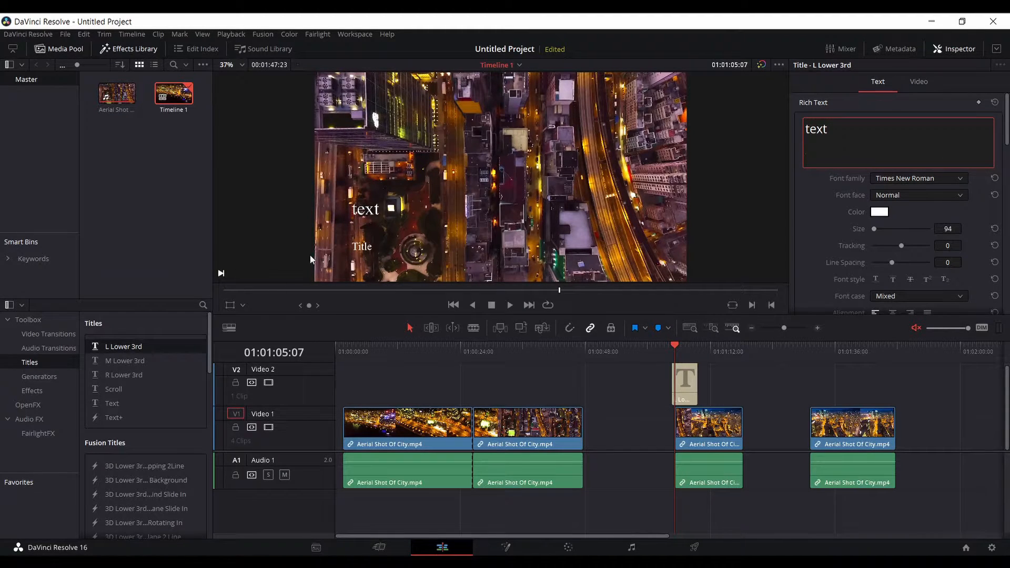
Add the 3D Lower 3rd Flipping 2Line title on Video 2 at about 01:01:15 and play it
{"action": "left_click_drag", "start_coordinate": [144, 466], "coordinate": [726, 380]}
{"action": "left_click", "coordinate": [743, 349]}
{"action": "left_click", "coordinate": [731, 351]}
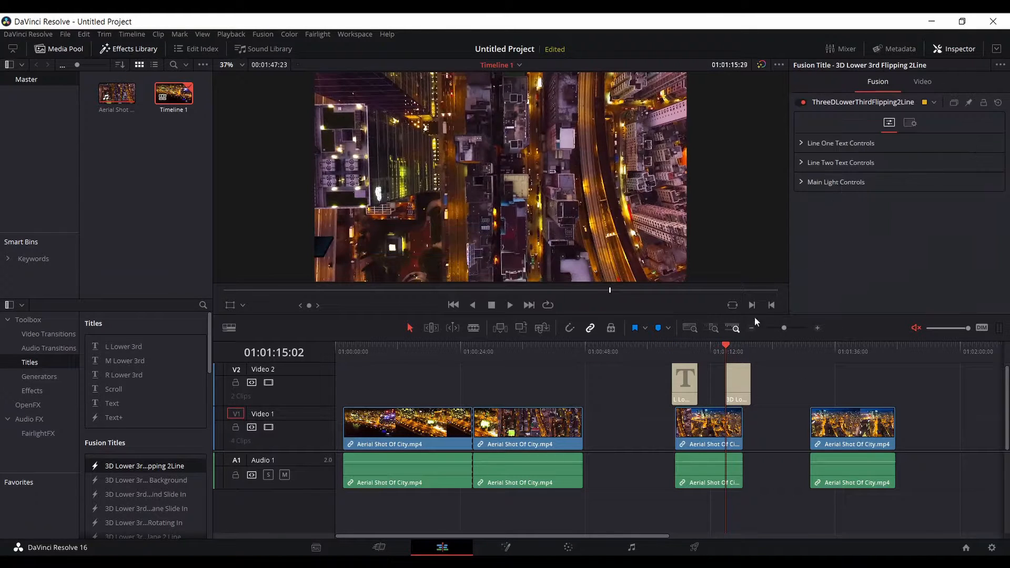
{"action": "left_click", "coordinate": [509, 306]}
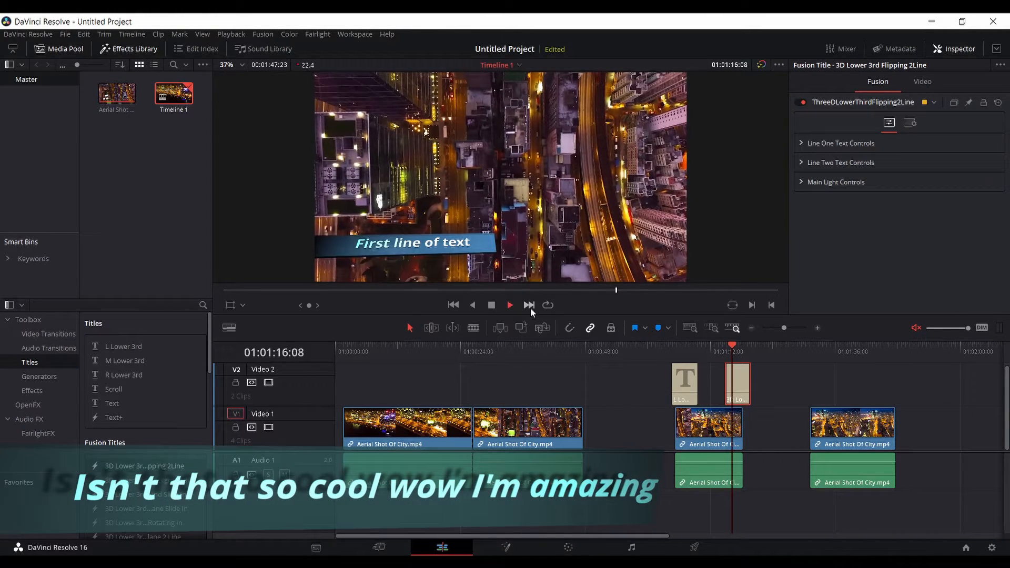
{"action": "left_click", "coordinate": [492, 306]}
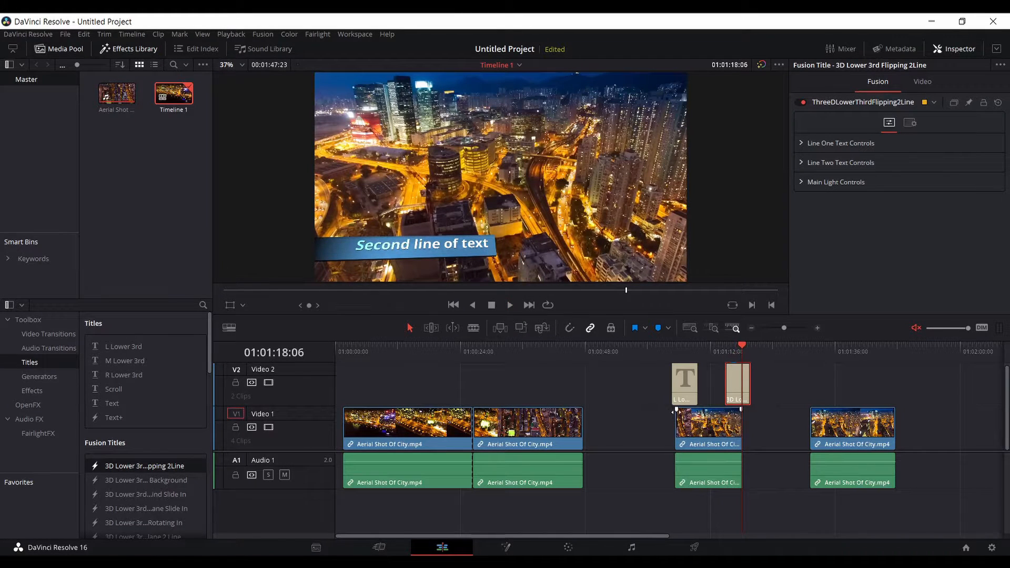
Add fade-outs to the ends of the second piece's video and audio
{"action": "left_click", "coordinate": [557, 412]}
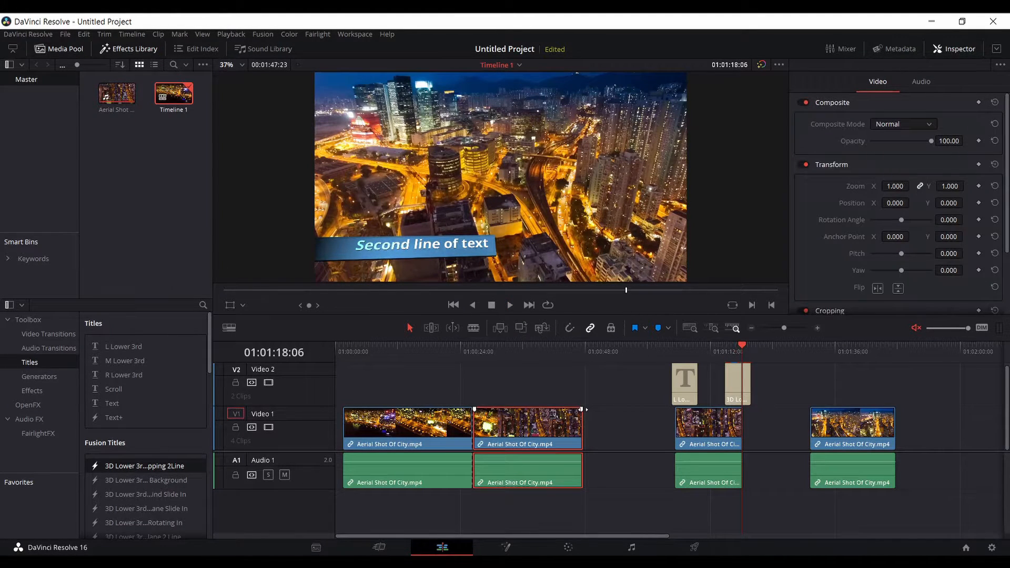
{"action": "left_click_drag", "start_coordinate": [580, 409], "coordinate": [545, 411]}
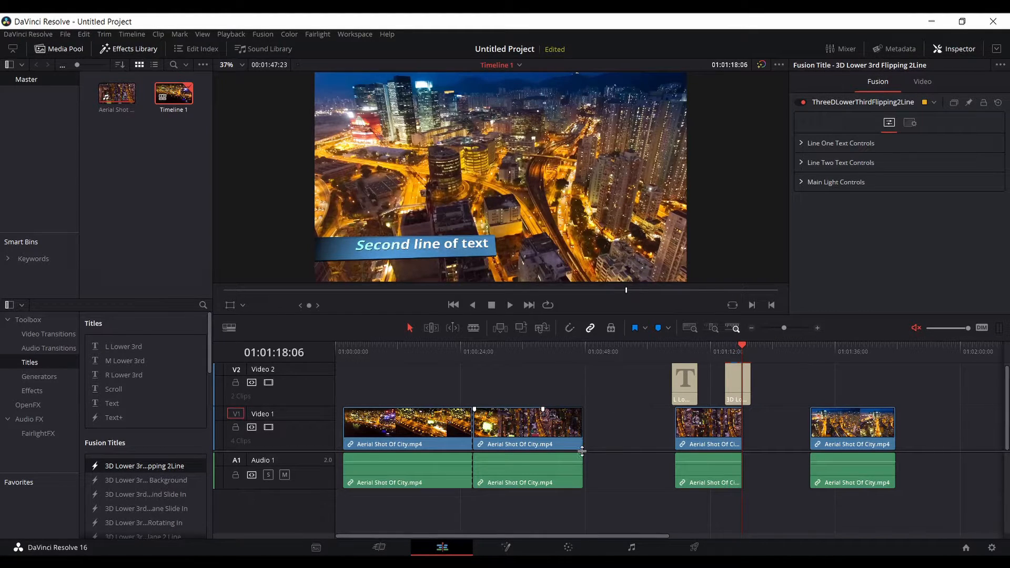
{"action": "left_click_drag", "start_coordinate": [580, 454], "coordinate": [550, 455]}
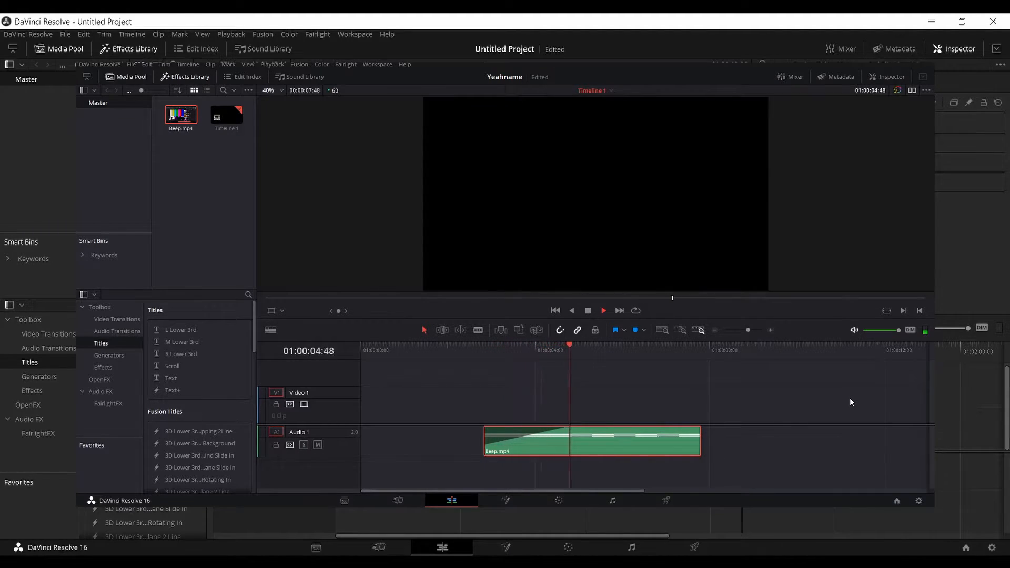
In the Yeahname project, set an audio fade-in on the Beep.mp4 clip and play it from its start
{"action": "left_click_drag", "start_coordinate": [499, 349], "coordinate": [484, 351]}
{"action": "left_click_drag", "start_coordinate": [533, 440], "coordinate": [563, 442]}
{"action": "key", "text": "space"}
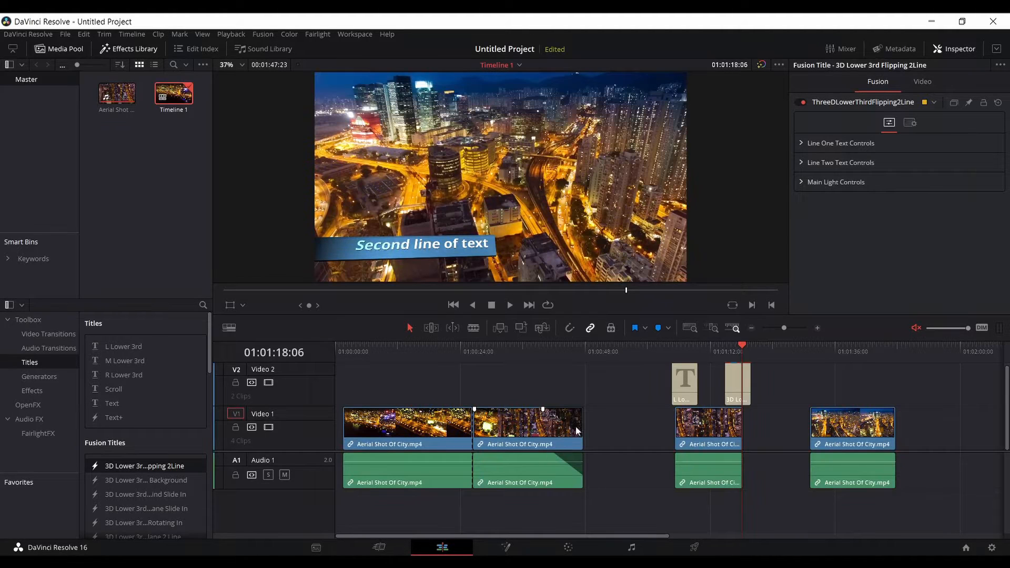
In the city project, add a Text title on Video 2 above the second piece, and move the playhead to its start at 01:00:35:26
{"action": "left_click", "coordinate": [546, 346]}
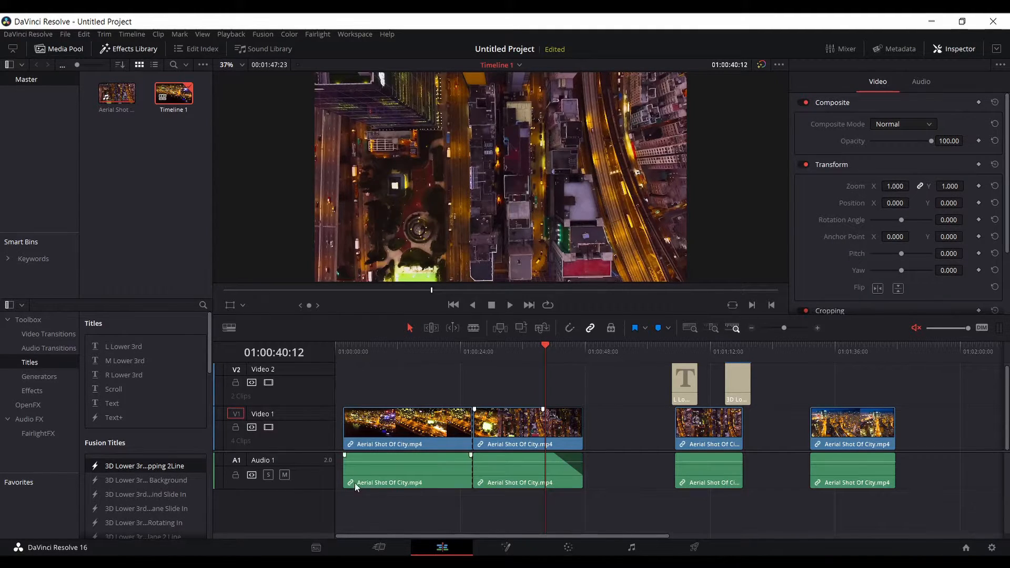
{"action": "left_click_drag", "start_coordinate": [128, 405], "coordinate": [521, 382]}
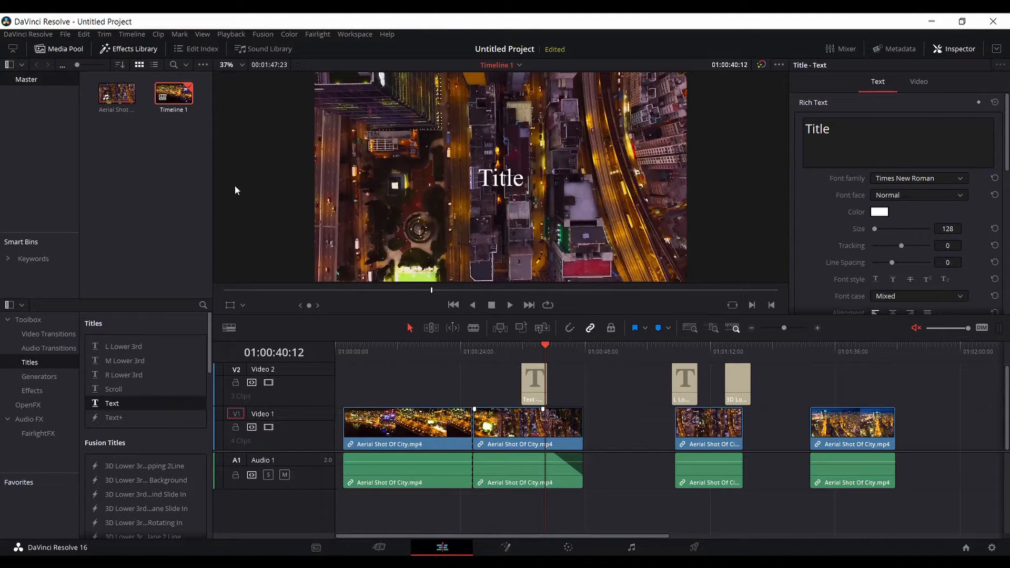
{"action": "left_click_drag", "start_coordinate": [532, 350], "coordinate": [522, 348]}
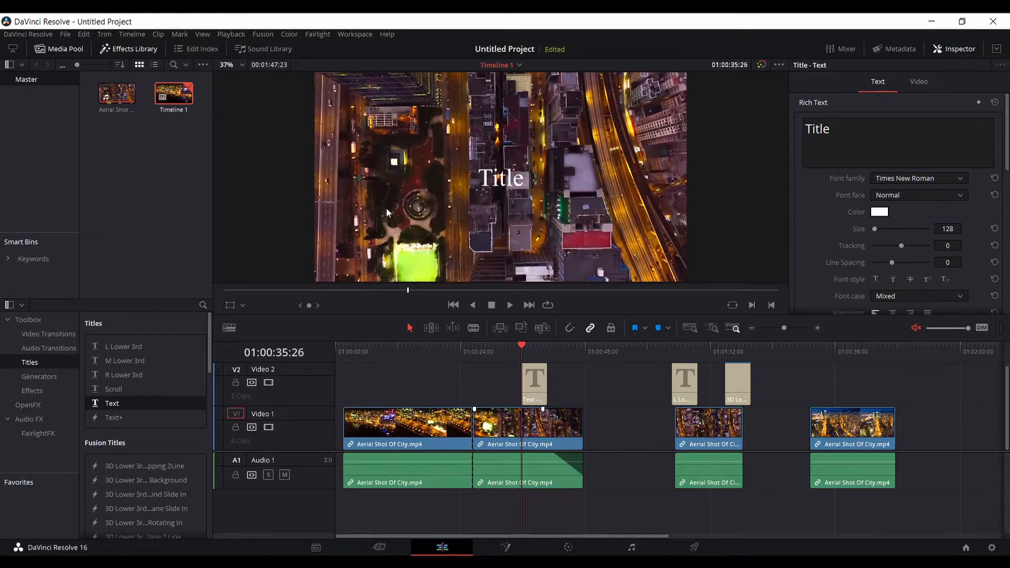
Move the title past the right edge of the frame to position X 2152, Y 540, and add a position keyframe there
{"action": "scroll", "coordinate": [910, 180], "scroll_direction": "down", "scroll_amount": 4}
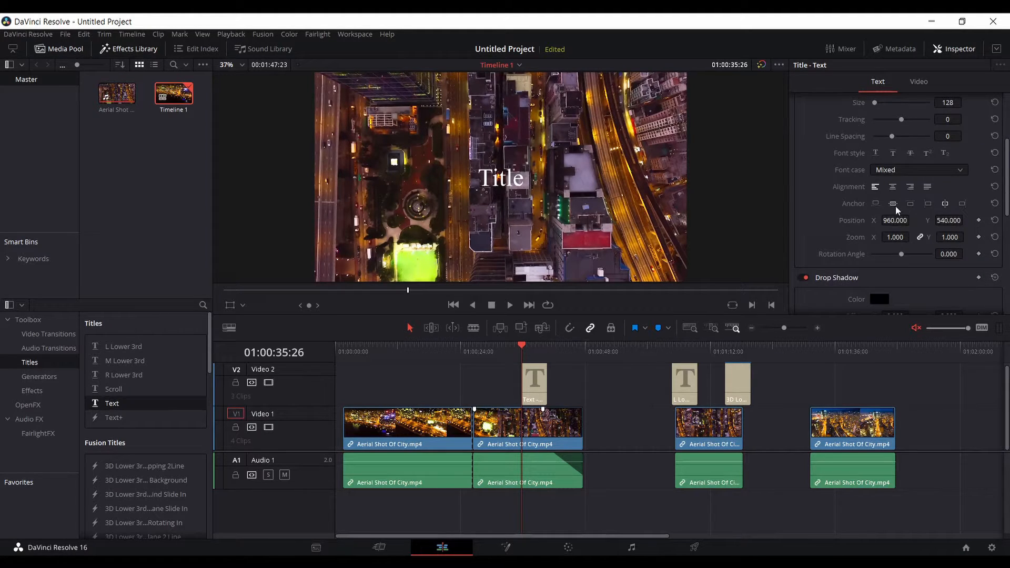
{"action": "scroll", "coordinate": [864, 231], "scroll_direction": "up", "scroll_amount": 1}
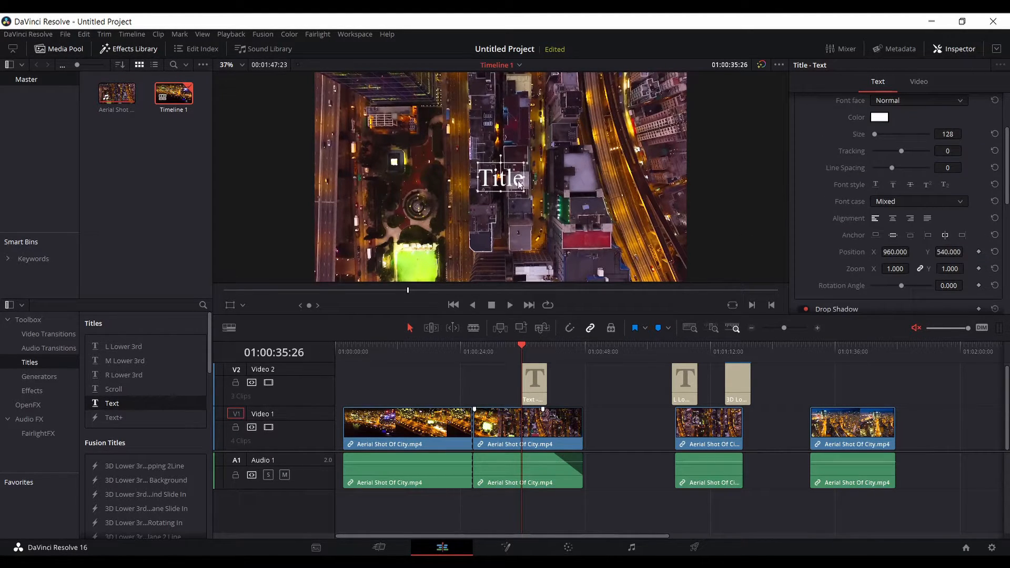
{"action": "left_click_drag", "start_coordinate": [523, 176], "coordinate": [671, 175]}
{"action": "scroll", "coordinate": [920, 237], "scroll_direction": "down", "scroll_amount": 1}
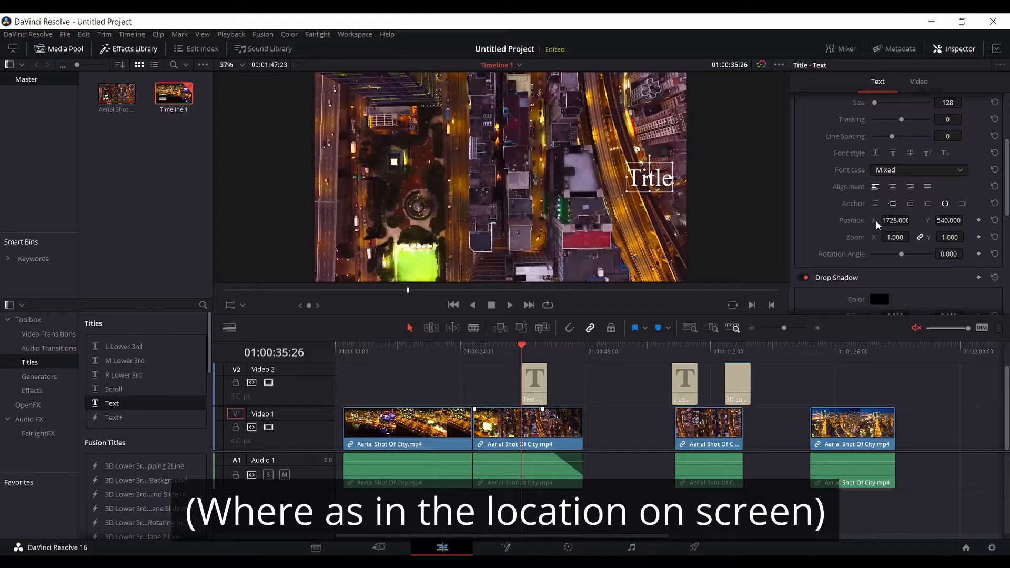
{"action": "left_click_drag", "start_coordinate": [905, 221], "coordinate": [970, 221]}
{"action": "left_click", "coordinate": [979, 220]}
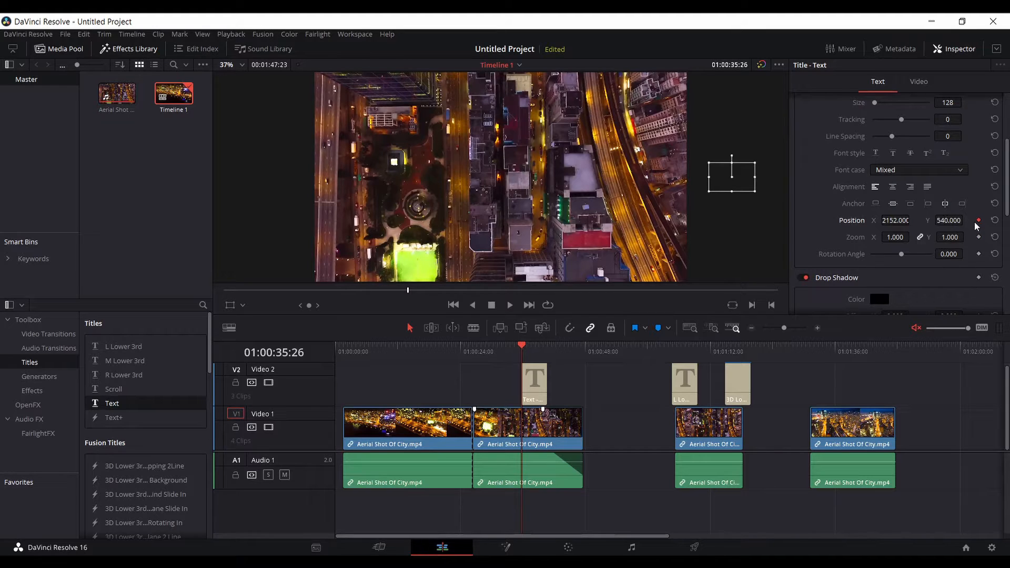
Keyframe the title's position X at -274 at 01:00:40:06, and play the animation from about 01:00:35
{"action": "left_click_drag", "start_coordinate": [523, 351], "coordinate": [546, 353]}
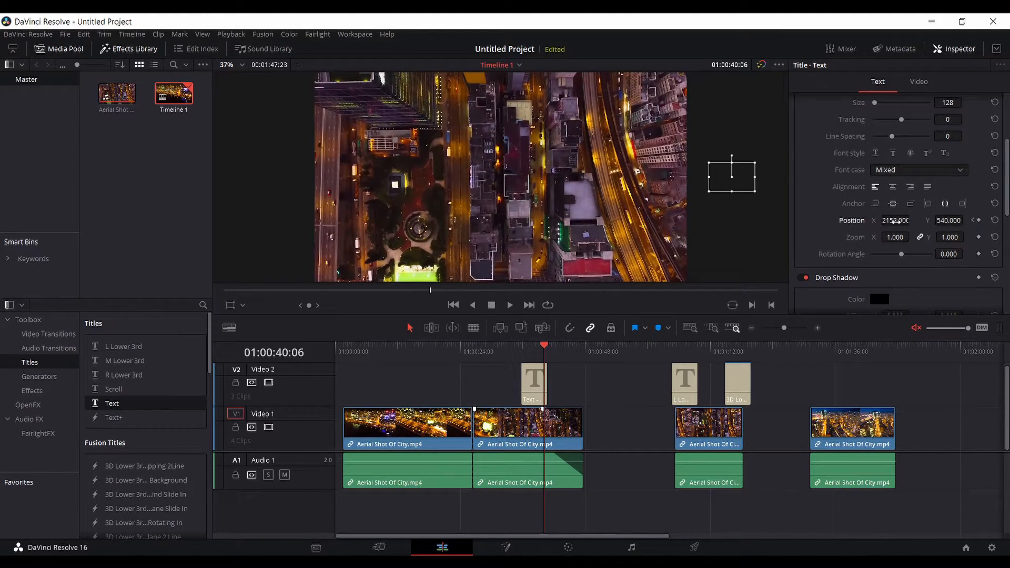
{"action": "left_click_drag", "start_coordinate": [897, 221], "coordinate": [0, 221]}
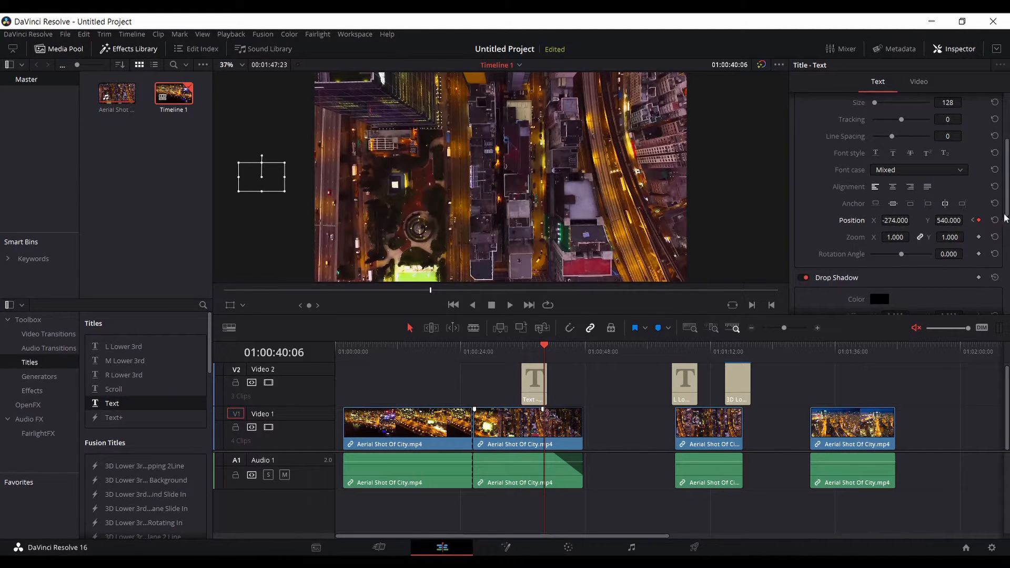
{"action": "left_click", "coordinate": [521, 355]}
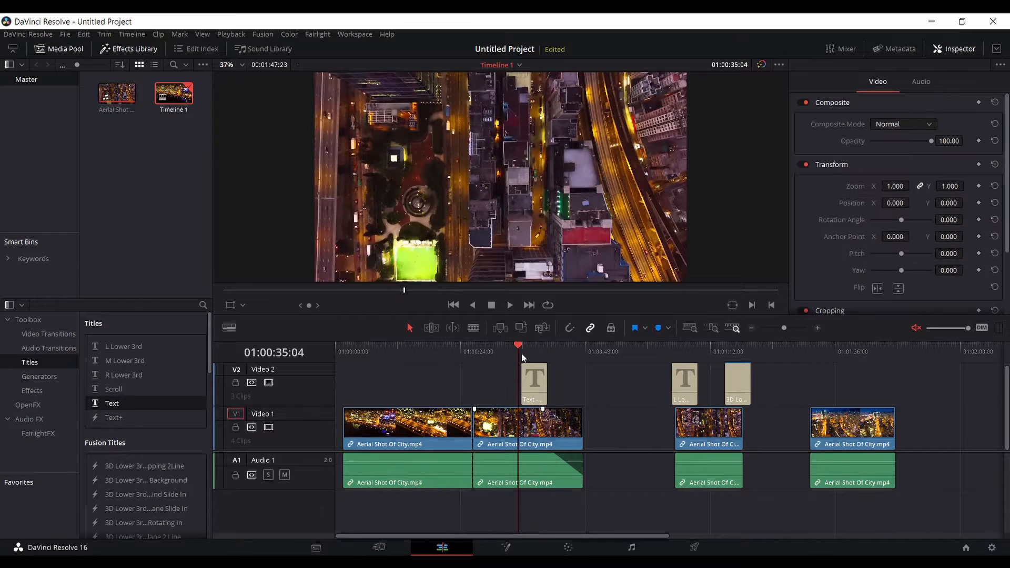
{"action": "left_click", "coordinate": [509, 305]}
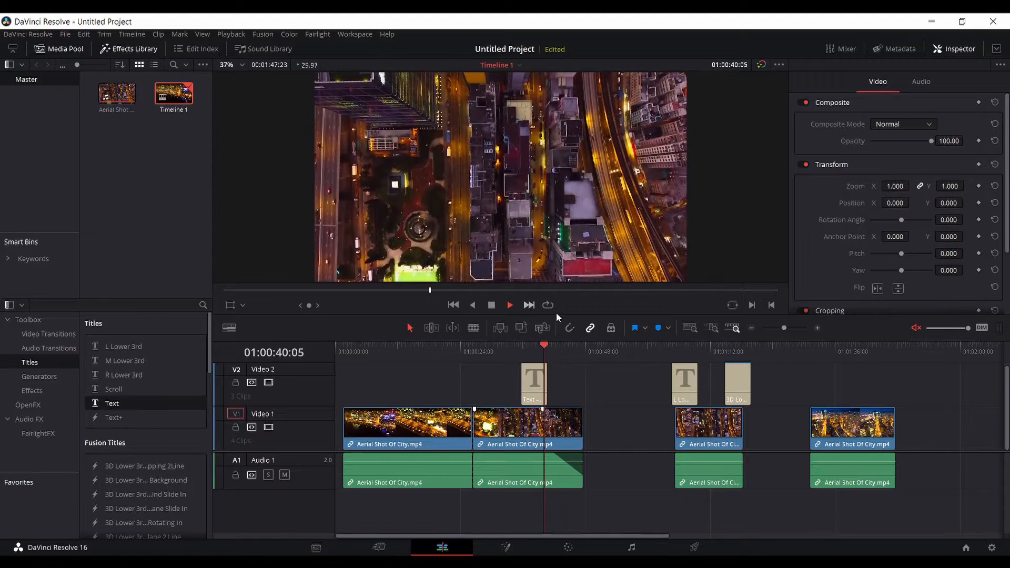
Stop playback and delete the third city piece from Video 1 along with its audio
{"action": "left_click", "coordinate": [491, 306]}
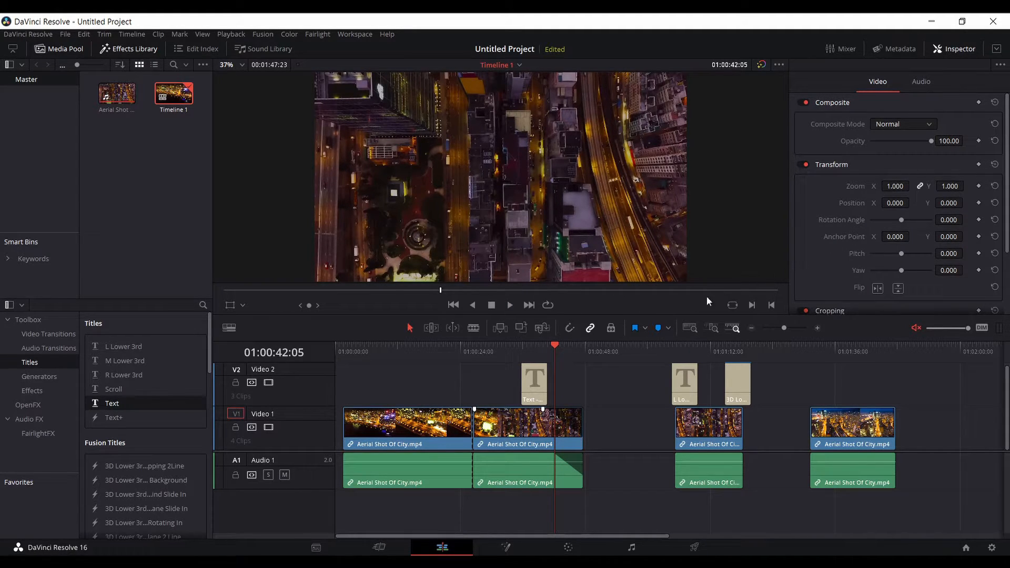
{"action": "left_click", "coordinate": [533, 388]}
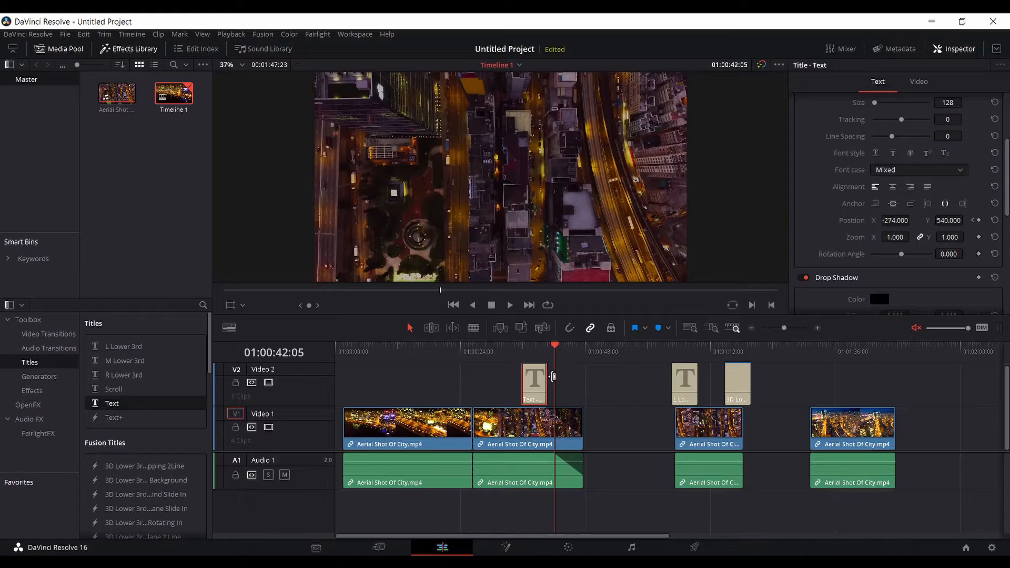
{"action": "left_click", "coordinate": [700, 432]}
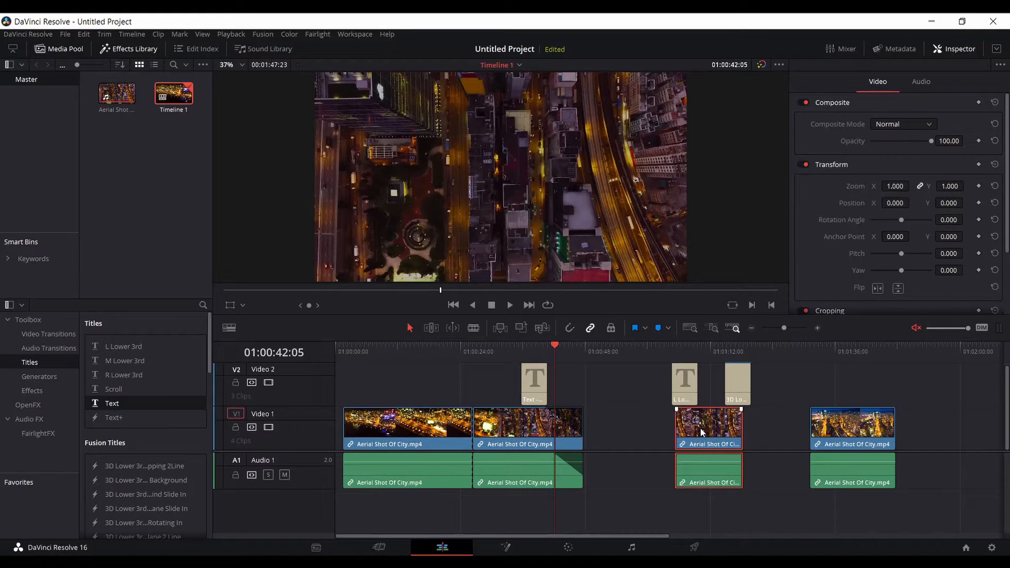
{"action": "key", "text": "Delete"}
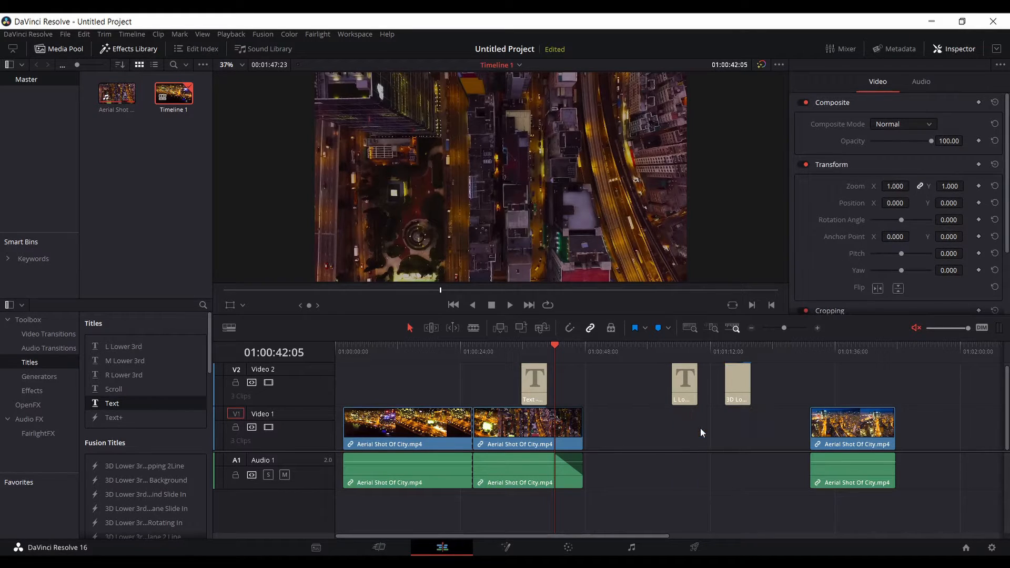
Delete the lower-third, 3D lower-third and Text titles from Video 2
{"action": "key", "text": "Delete"}
{"action": "left_click", "coordinate": [733, 384]}
{"action": "key", "text": "Delete"}
{"action": "left_click", "coordinate": [537, 382]}
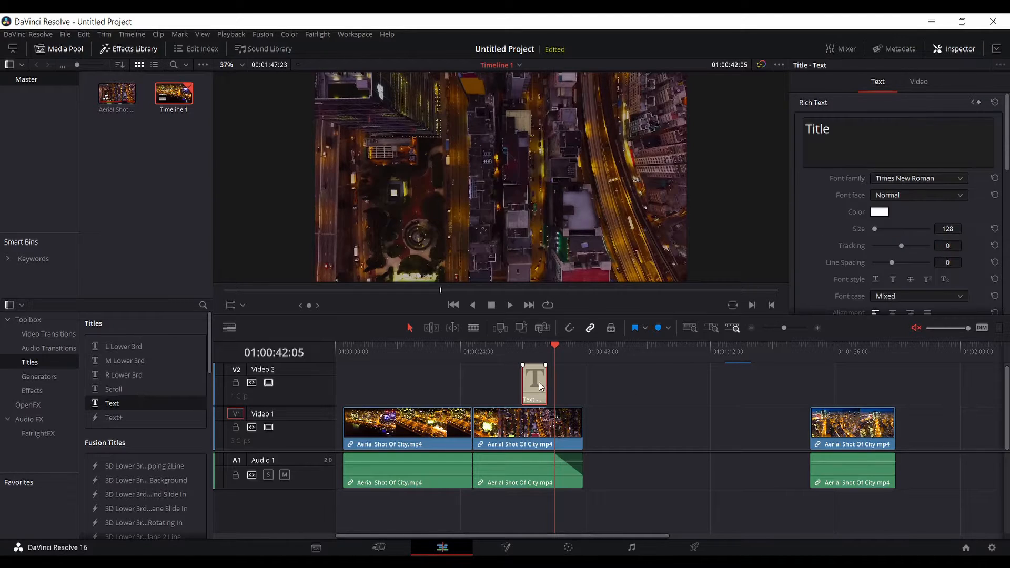
{"action": "key", "text": "Delete"}
Try deleting the second city piece and the first city piece, undoing each deletion
{"action": "left_click", "coordinate": [515, 430]}
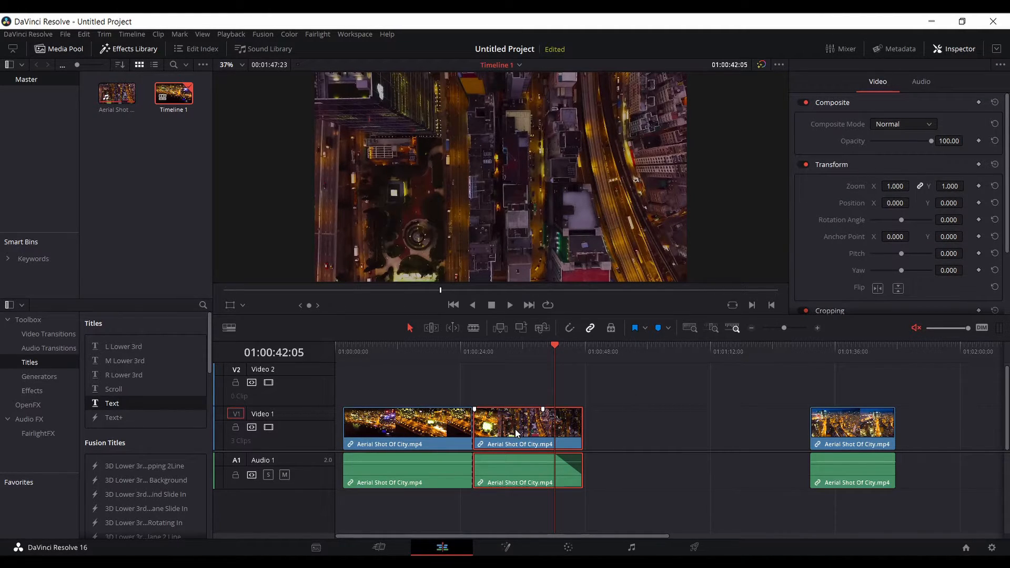
{"action": "key", "text": "Delete"}
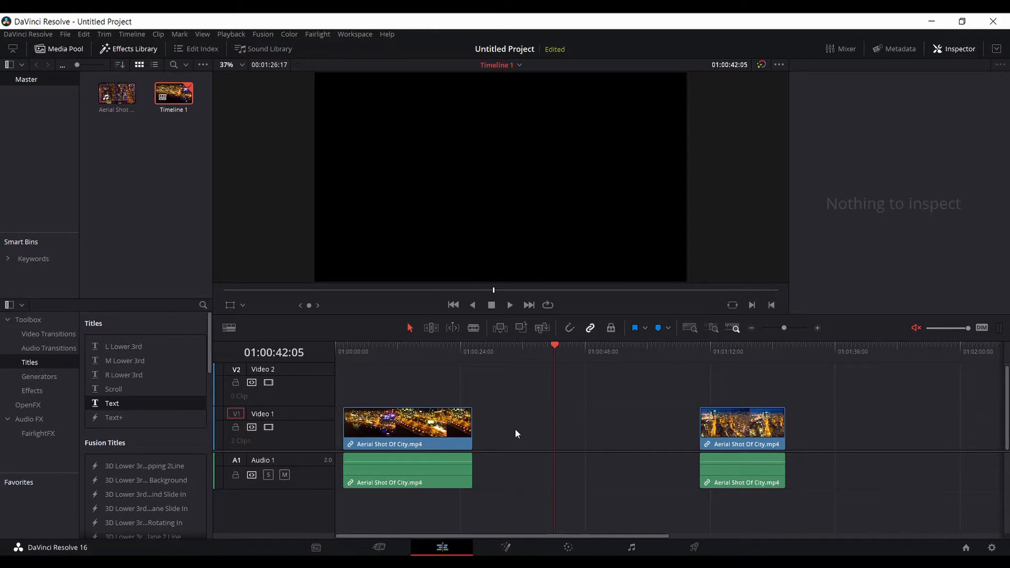
{"action": "key", "text": "ctrl+z"}
{"action": "left_click", "coordinate": [427, 439]}
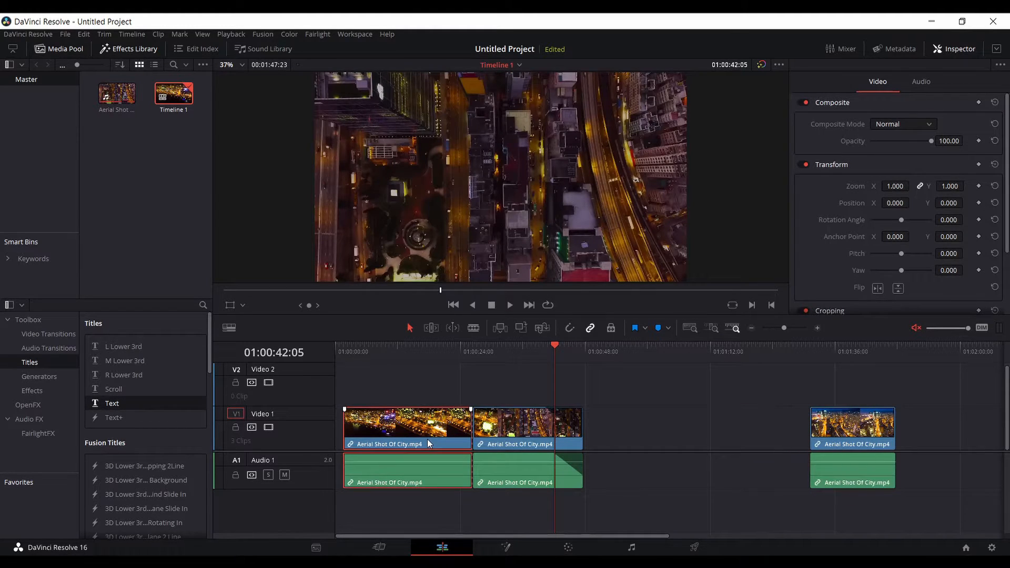
{"action": "key", "text": "Delete"}
{"action": "key", "text": "ctrl+z"}
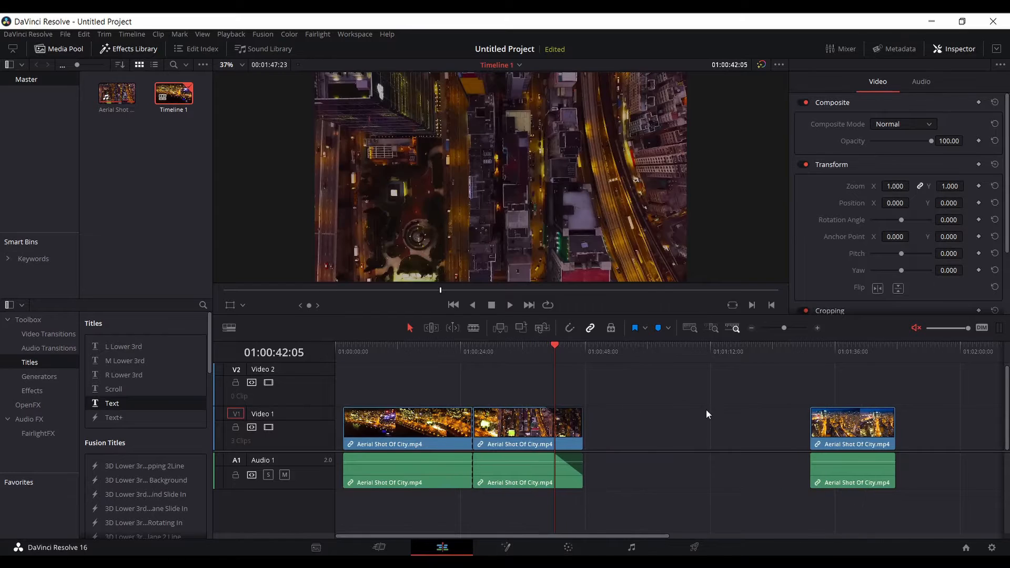
Delete the empty gap between the second and the last city pieces on Video 1
{"action": "left_click", "coordinate": [706, 410]}
{"action": "key", "text": "Delete"}
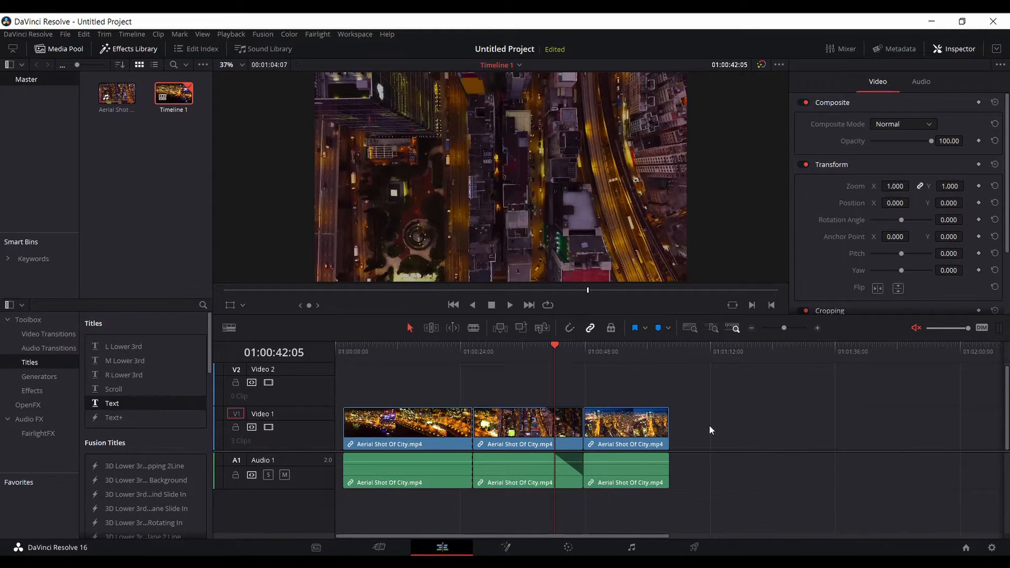
Try a clip speed of 200% with Ripple sequence enabled on the last city piece, and undo the speed change
{"action": "right_click", "coordinate": [658, 432]}
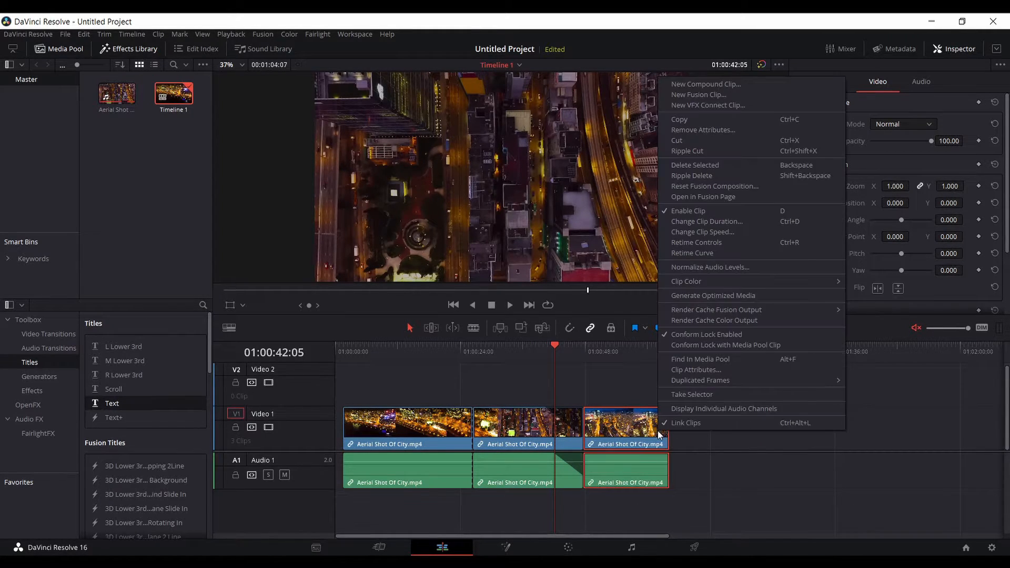
{"action": "left_click", "coordinate": [704, 233]}
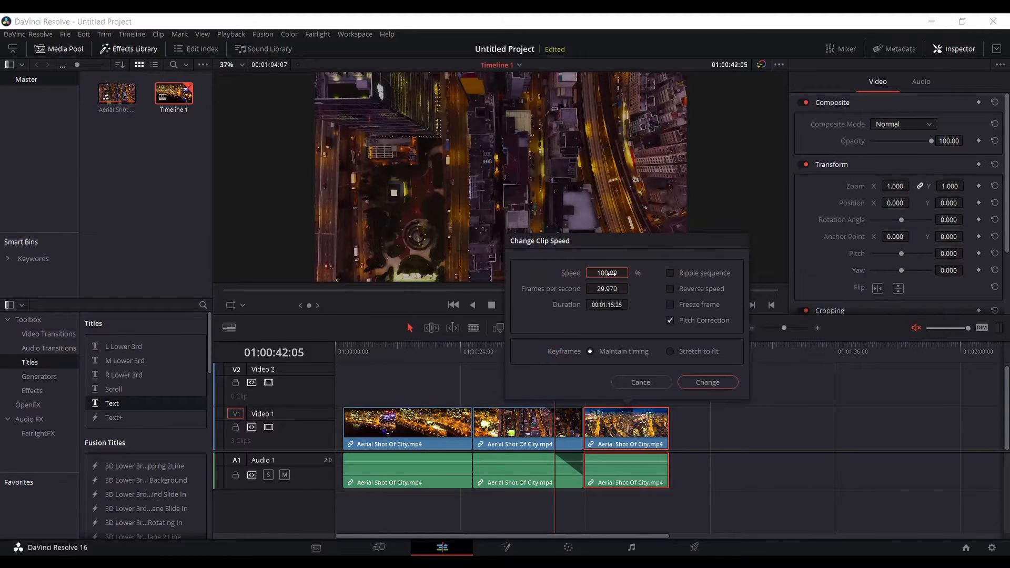
{"action": "left_click", "coordinate": [671, 273]}
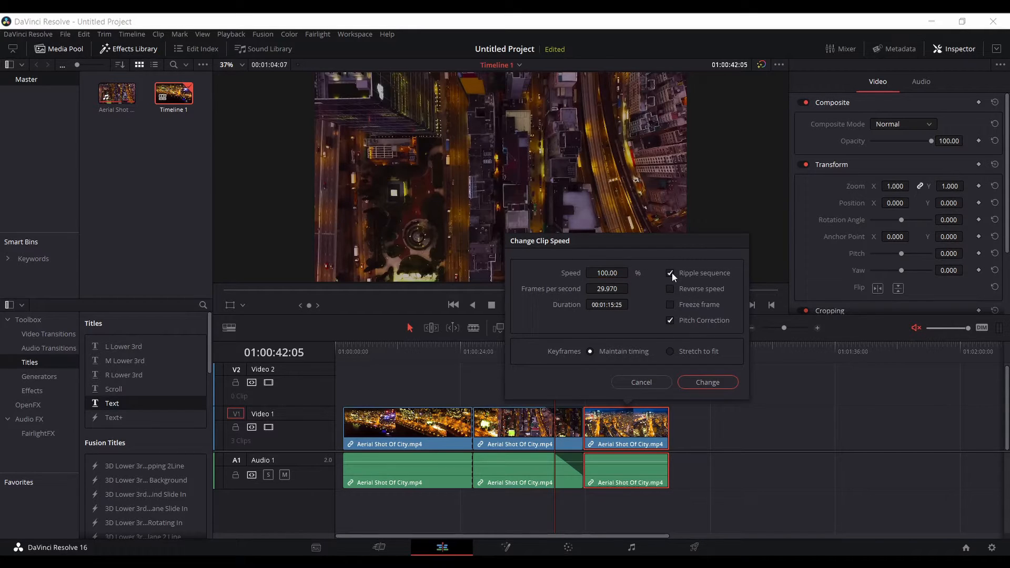
{"action": "left_click", "coordinate": [606, 273]}
{"action": "type", "text": "200"}
{"action": "left_click", "coordinate": [708, 381]}
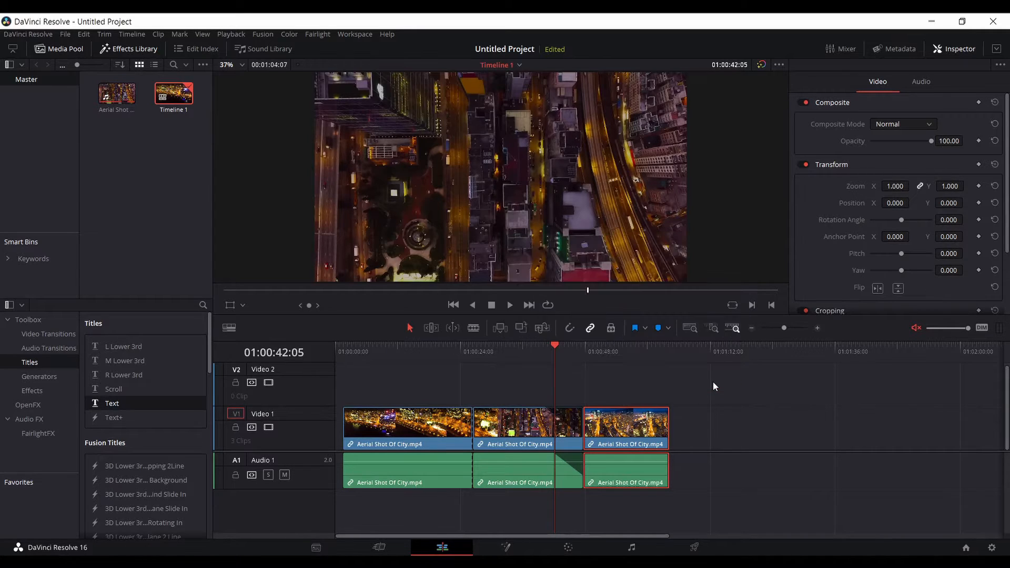
{"action": "left_click", "coordinate": [702, 410]}
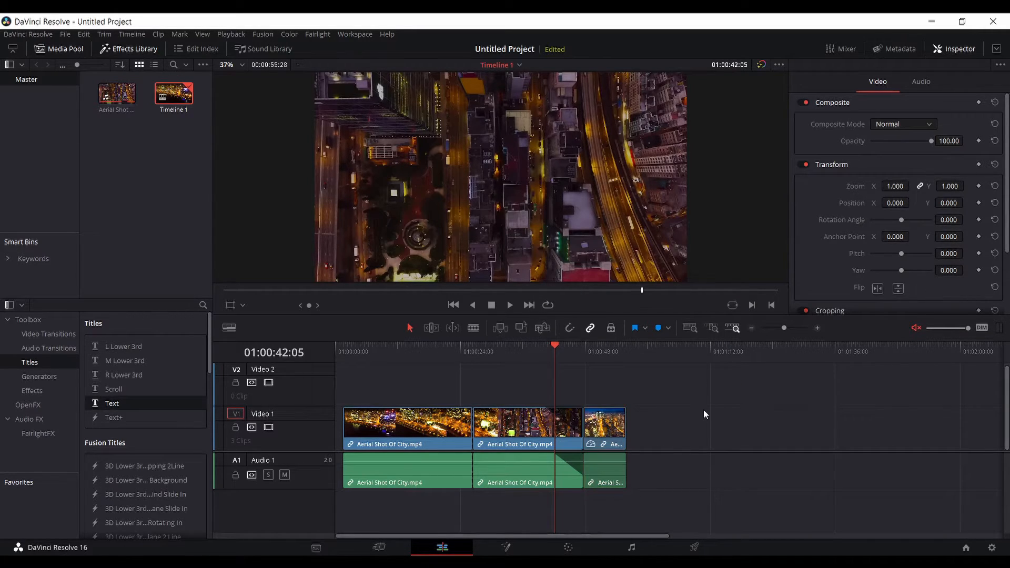
{"action": "key", "text": "ctrl+z"}
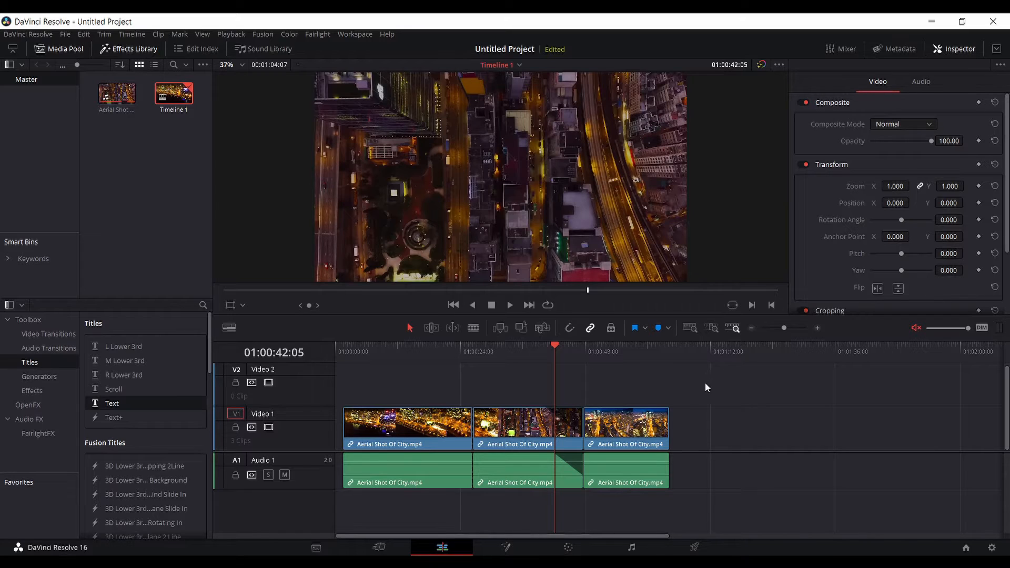
{"action": "right_click", "coordinate": [651, 423]}
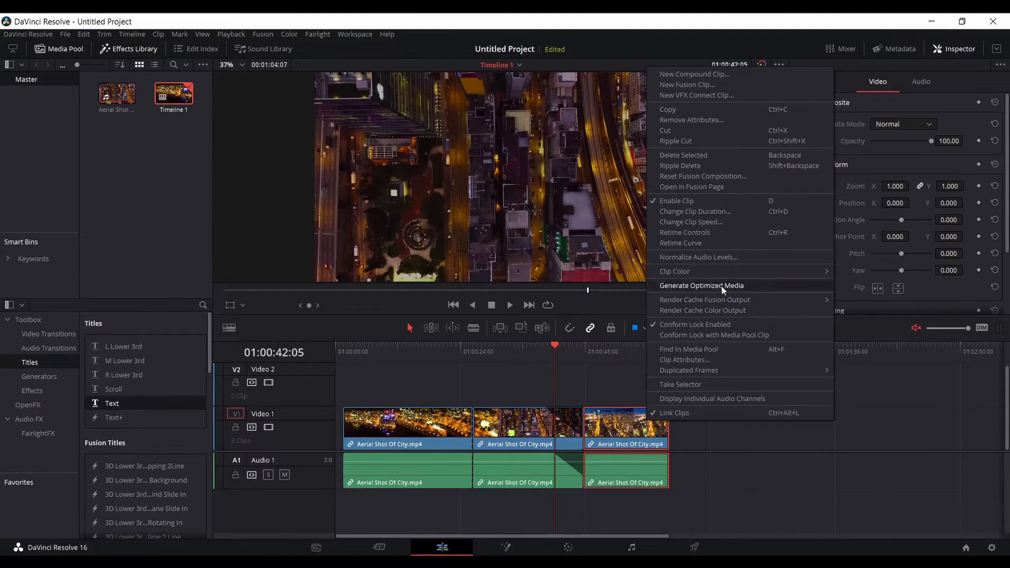
{"action": "left_click", "coordinate": [723, 213]}
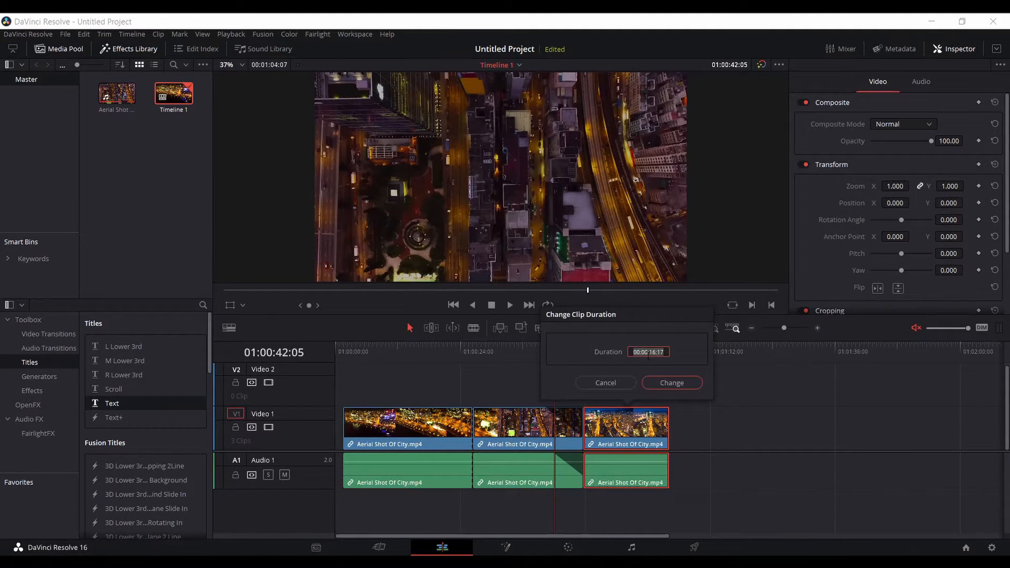
{"action": "left_click", "coordinate": [581, 382]}
Try changing the last city piece's speed to 200% again with Ripple sequence, and undo it
{"action": "right_click", "coordinate": [614, 415]}
{"action": "left_click", "coordinate": [698, 236]}
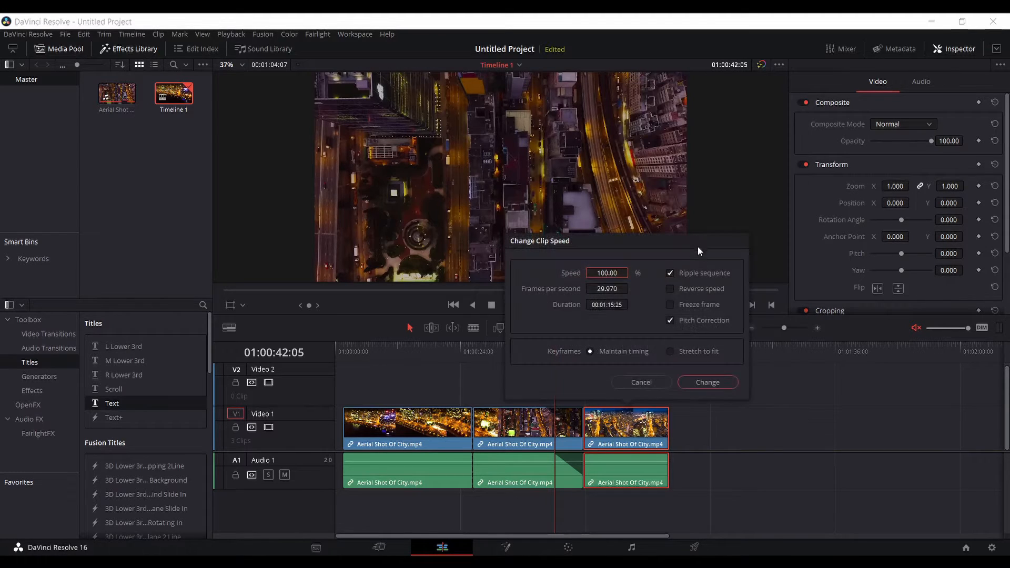
{"action": "double_click", "coordinate": [610, 274]}
{"action": "type", "text": "200"}
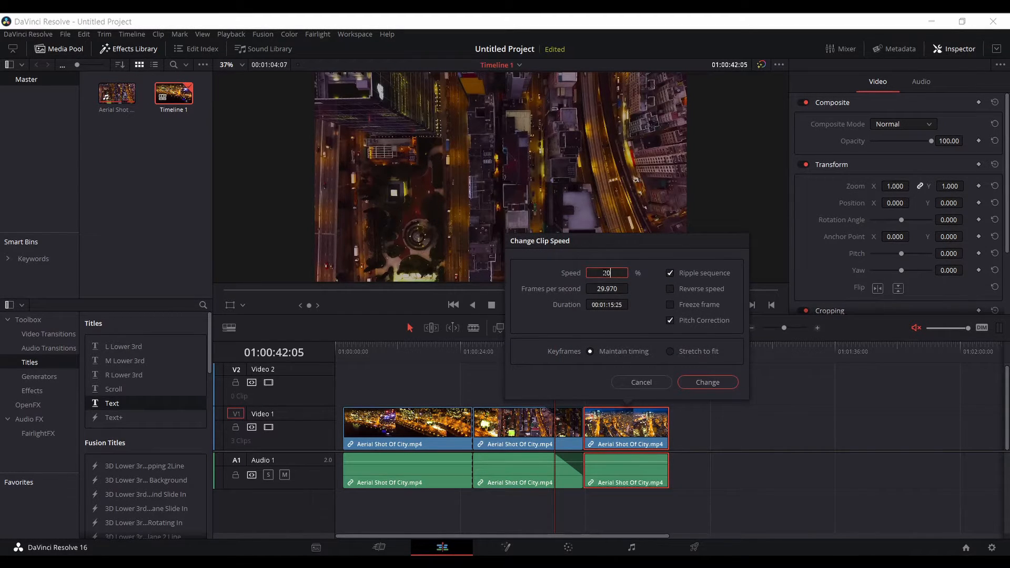
{"action": "left_click", "coordinate": [700, 383]}
{"action": "key", "text": "ctrl+z"}
{"action": "key", "text": "ctrl+z"}
{"action": "key", "text": "ctrl+z"}
{"action": "key", "text": "ctrl+z"}
{"action": "key", "text": "ctrl+z"}
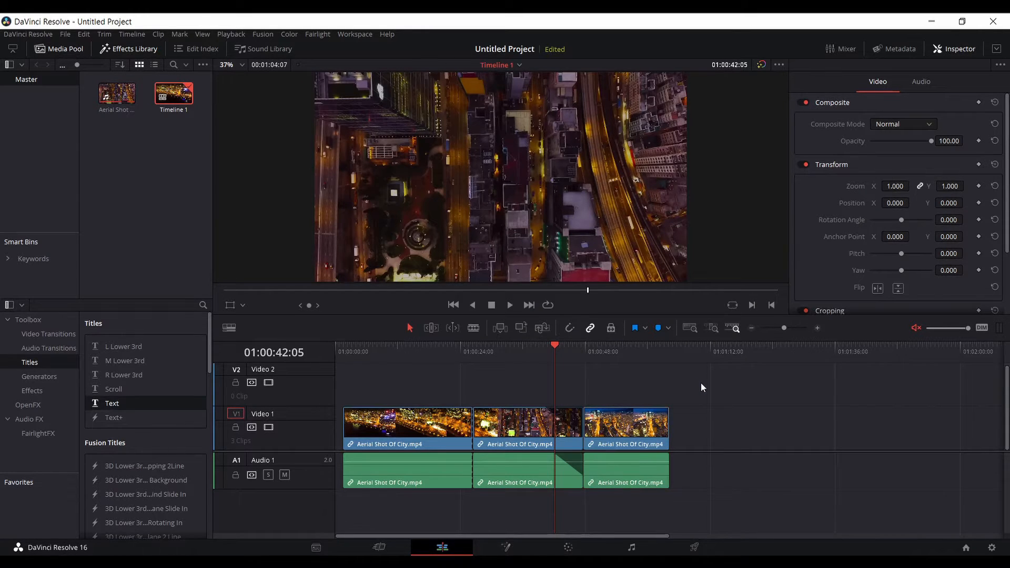
On the Fusion page, merge a Text+ node between MediaIn1 and MediaOut1 and set its text to "More text"
{"action": "left_click", "coordinate": [502, 552]}
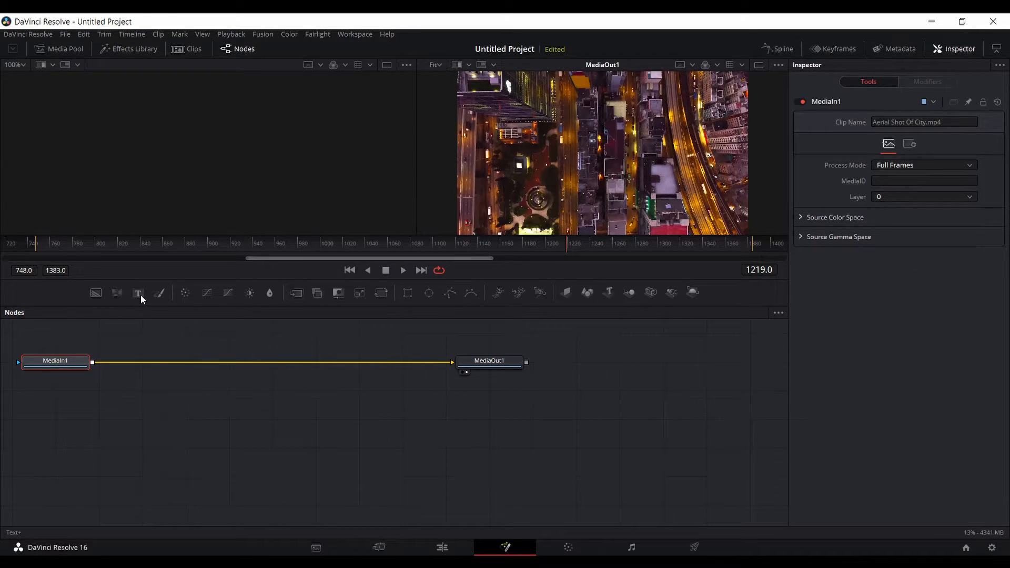
{"action": "left_click_drag", "start_coordinate": [140, 294], "coordinate": [213, 361]}
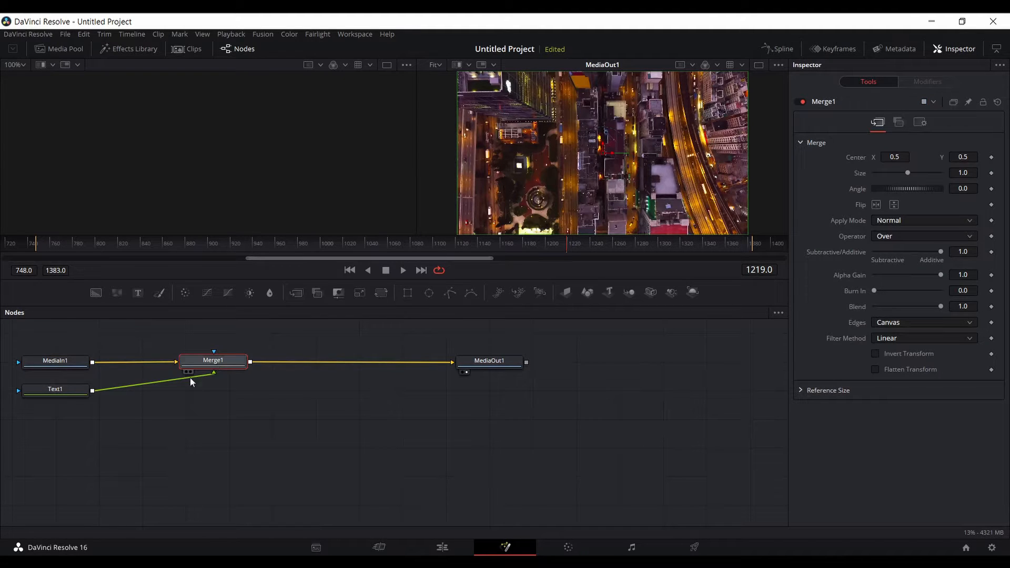
{"action": "left_click_drag", "start_coordinate": [59, 398], "coordinate": [115, 422]}
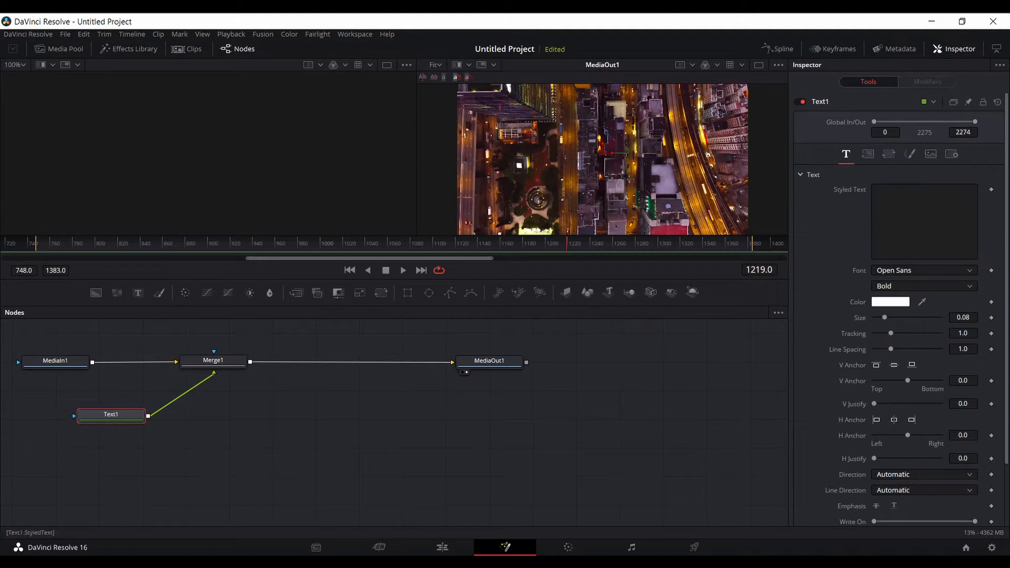
{"action": "left_click", "coordinate": [884, 236]}
{"action": "type", "text": "More text"}
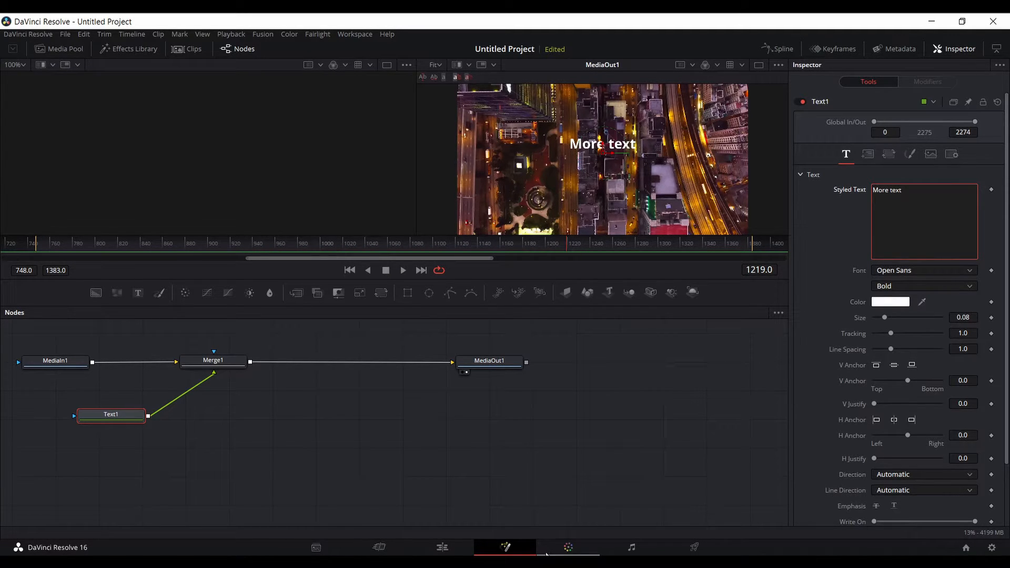
On the Color page, shift the second clip's Offset wheel to about R 24.72, G 24.55, B 25.24
{"action": "left_click", "coordinate": [547, 552]}
{"action": "left_click", "coordinate": [630, 549]}
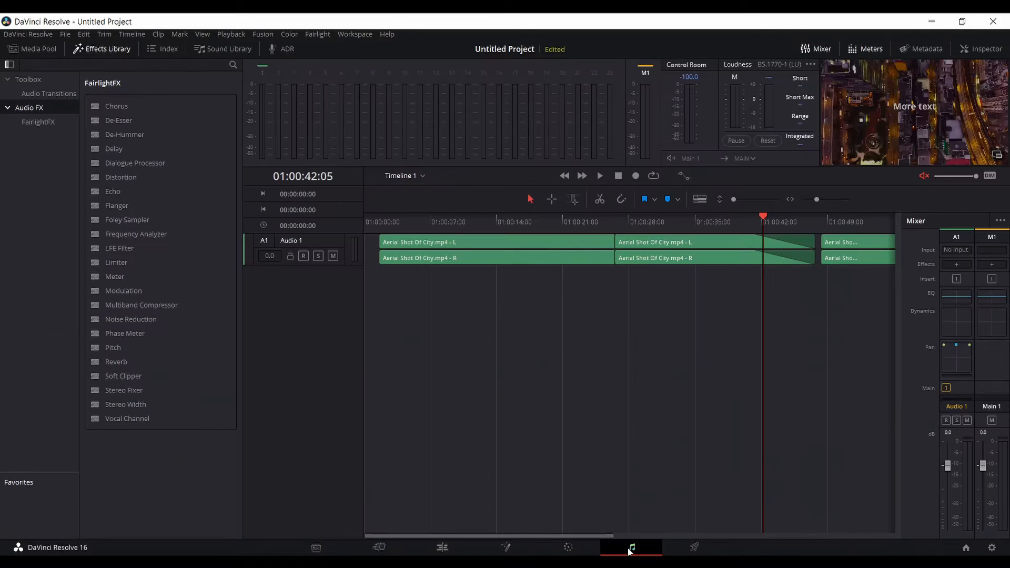
{"action": "left_click", "coordinate": [583, 546]}
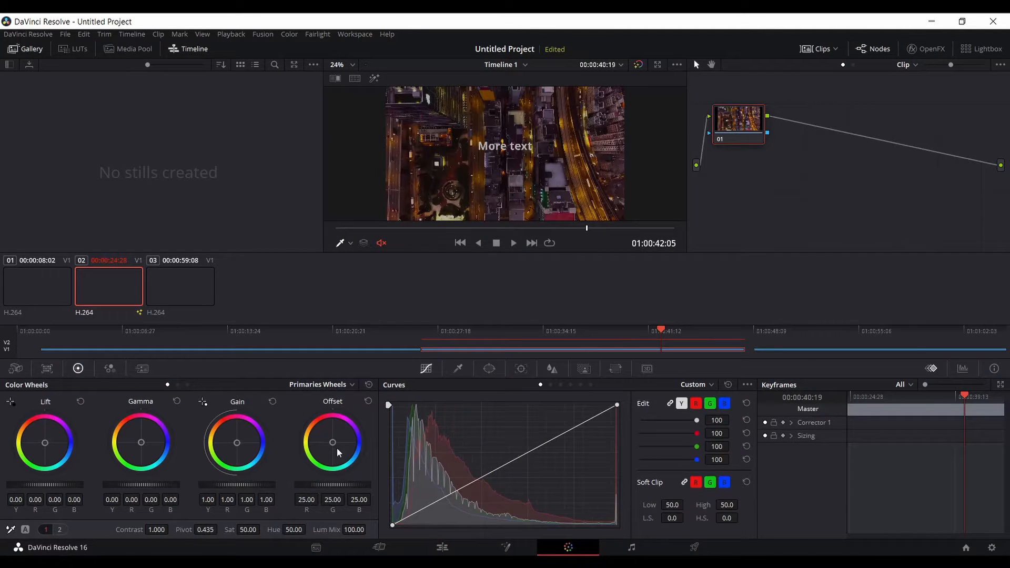
{"action": "mouse_move", "coordinate": [333, 453]}
{"action": "left_mouse_down"}
{"action": "mouse_move", "coordinate": [347, 429]}
{"action": "mouse_move", "coordinate": [353, 445]}
{"action": "mouse_move", "coordinate": [303, 438]}
{"action": "mouse_move", "coordinate": [339, 427]}
{"action": "mouse_move", "coordinate": [332, 441]}
{"action": "left_mouse_up"}
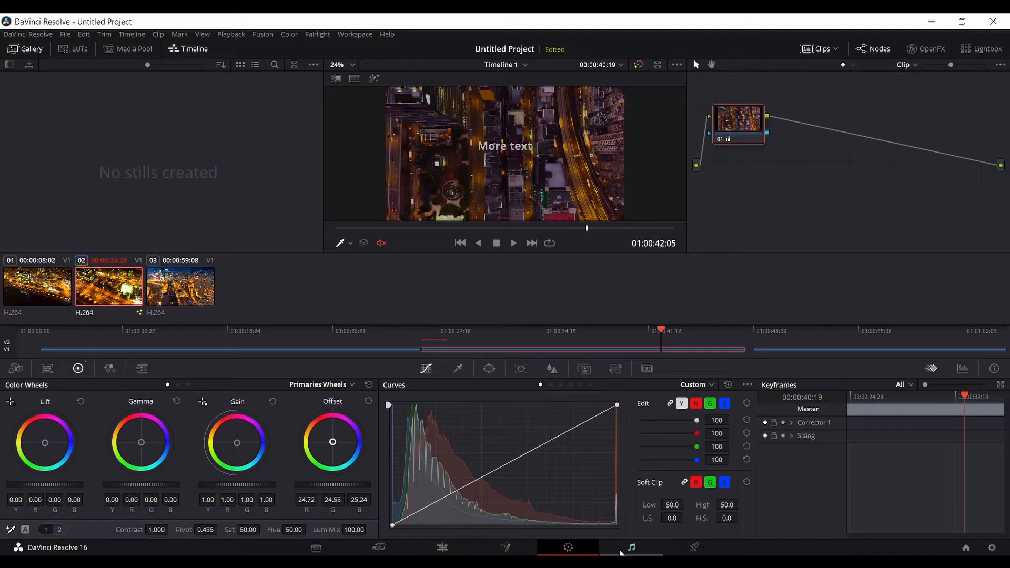
Open the Fairlight page, and in the Yeahname project adjust the Beep.mp4 clip's volume line and open the mixer
{"action": "left_click", "coordinate": [621, 551]}
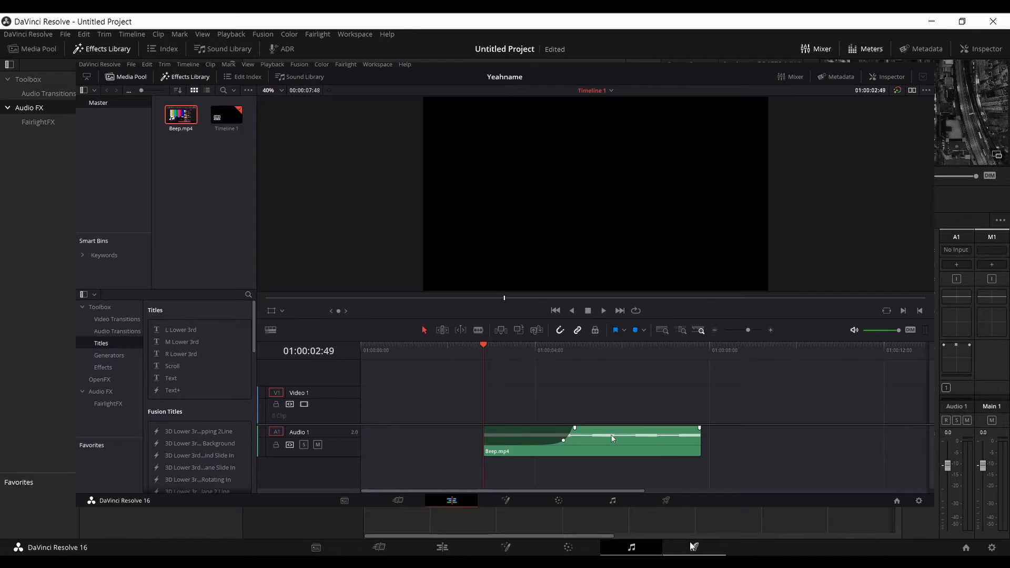
{"action": "left_click_drag", "start_coordinate": [601, 433], "coordinate": [600, 419]}
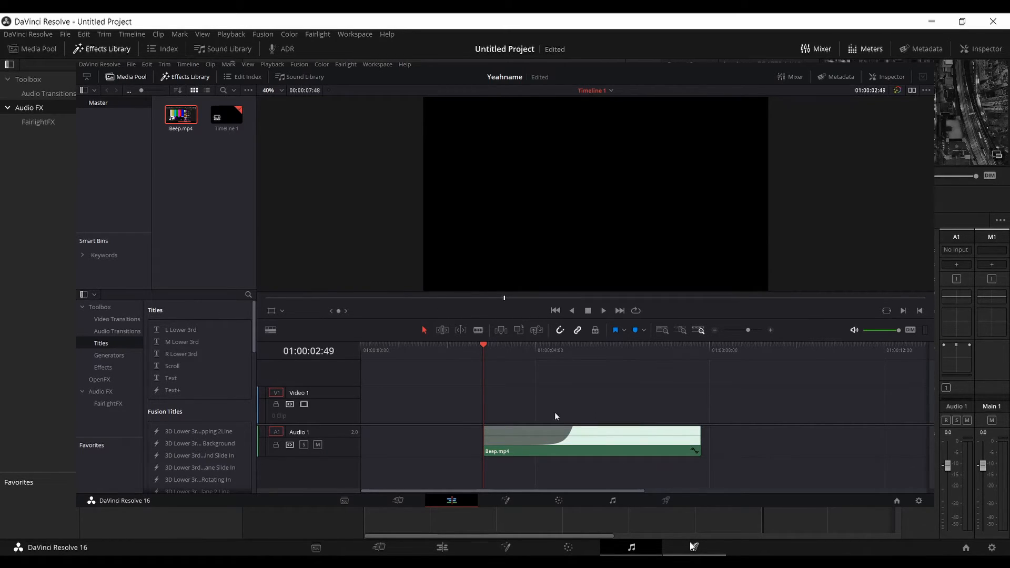
{"action": "left_click", "coordinate": [790, 77]}
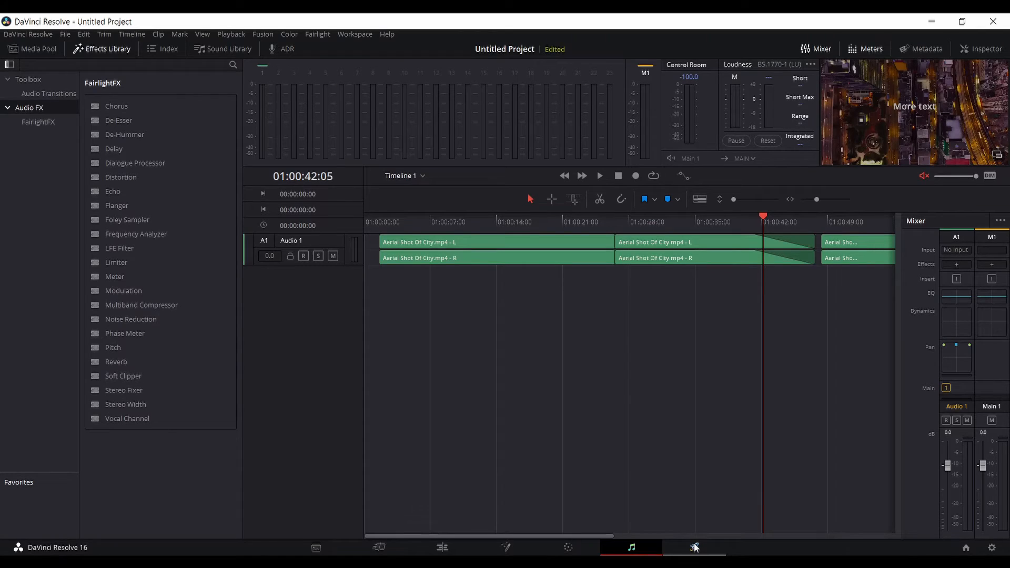
On the Deliver page, review the Custom render settings and set the output filename to CoolName
{"action": "left_click", "coordinate": [694, 547]}
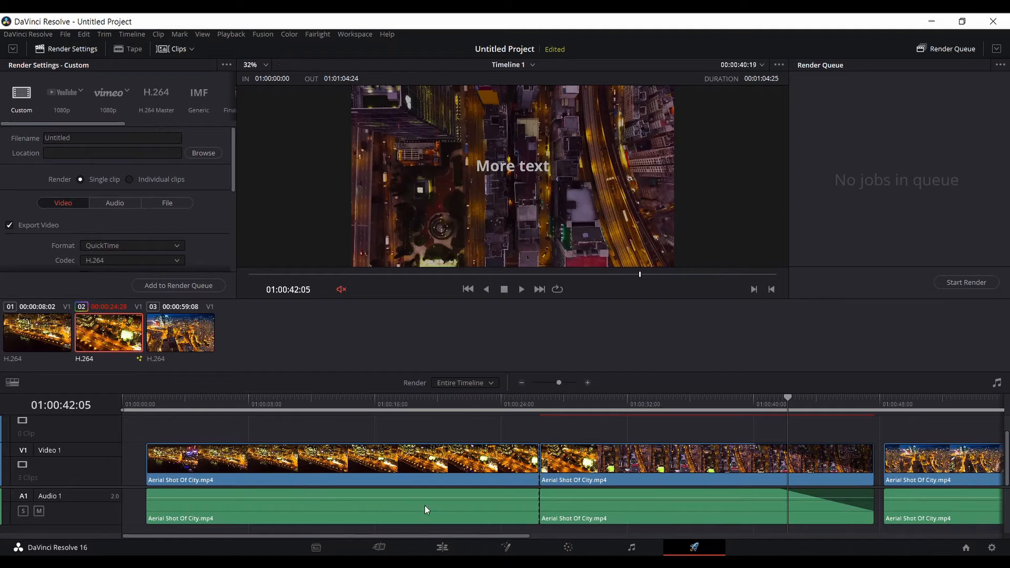
{"action": "scroll", "coordinate": [165, 242], "scroll_direction": "down", "scroll_amount": 6}
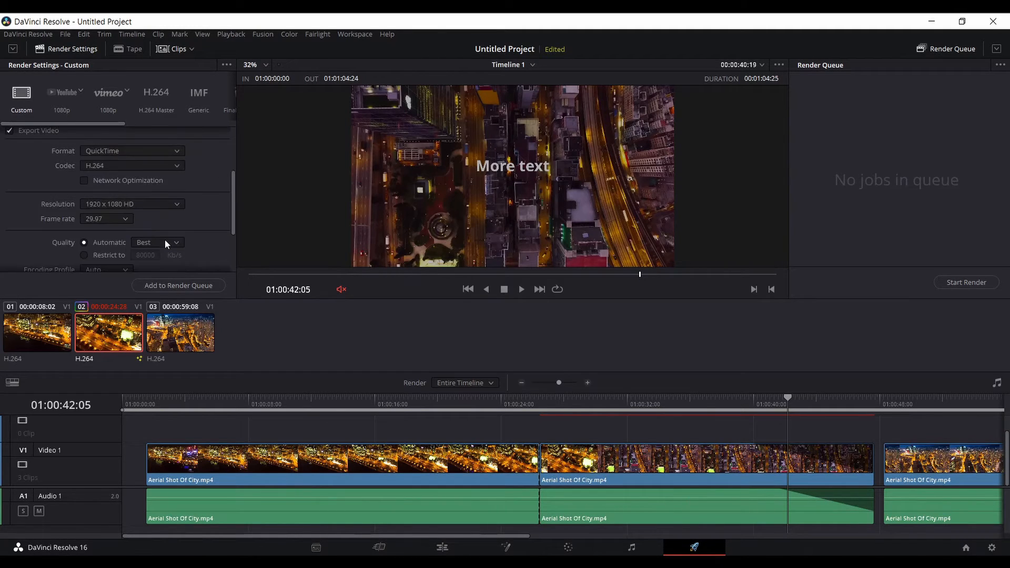
{"action": "scroll", "coordinate": [165, 241], "scroll_direction": "up", "scroll_amount": 6}
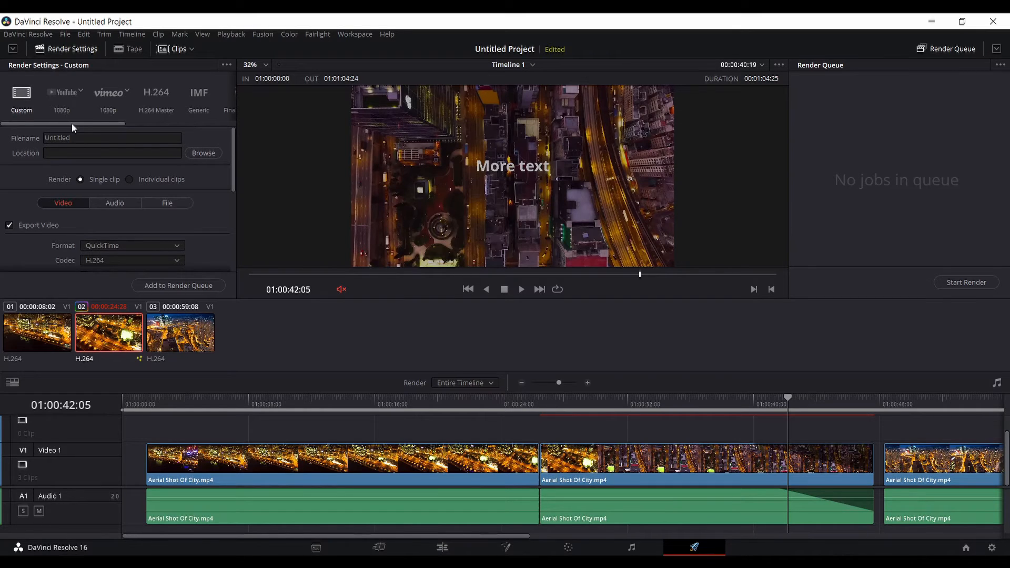
{"action": "left_click_drag", "start_coordinate": [71, 124], "coordinate": [32, 131]}
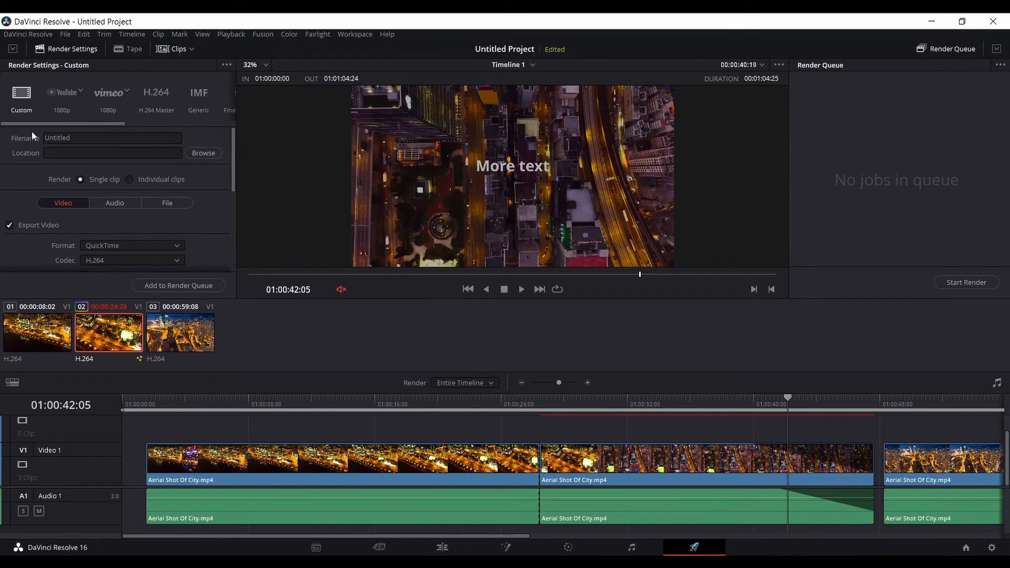
{"action": "double_click", "coordinate": [75, 139]}
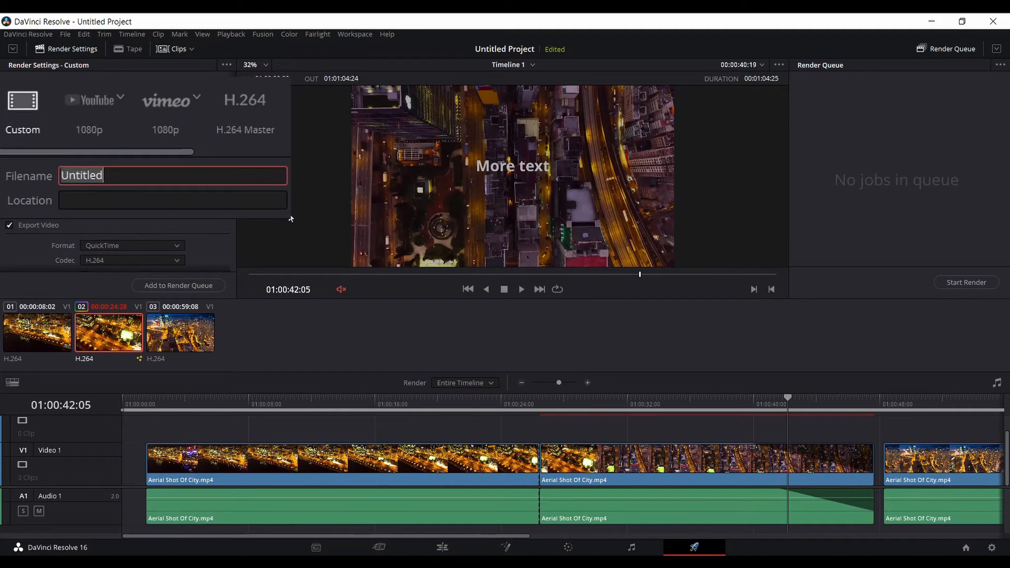
{"action": "type", "text": "CoolName"}
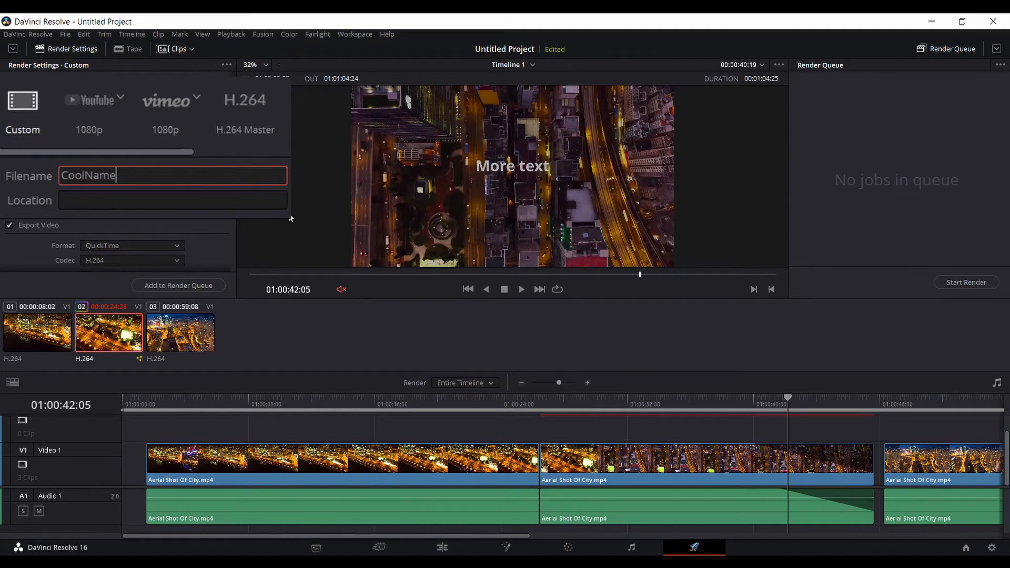
Add the timeline to the render queue with the Videos folder as destination, and start the render
{"action": "left_click", "coordinate": [184, 285]}
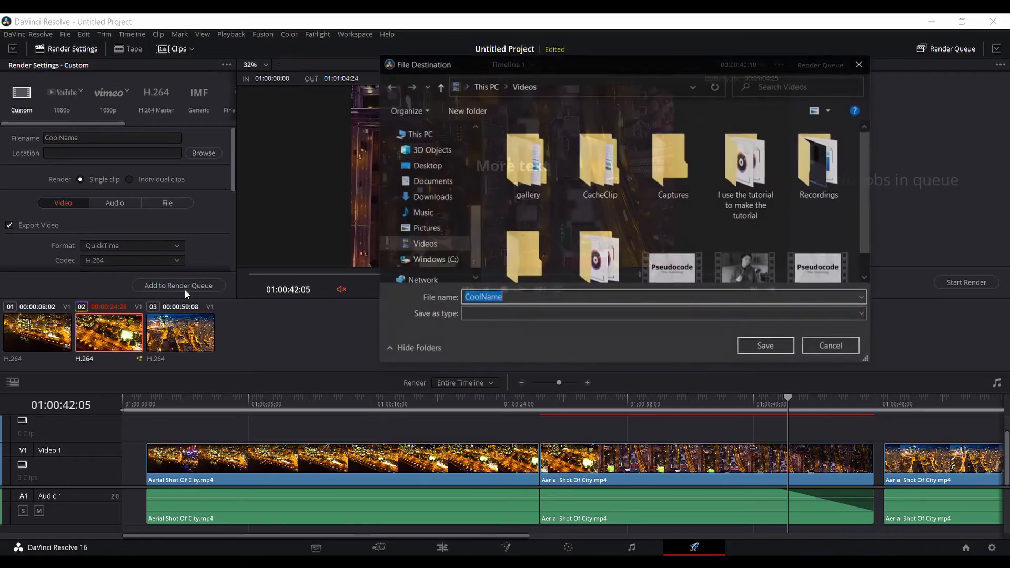
{"action": "left_click", "coordinate": [767, 351]}
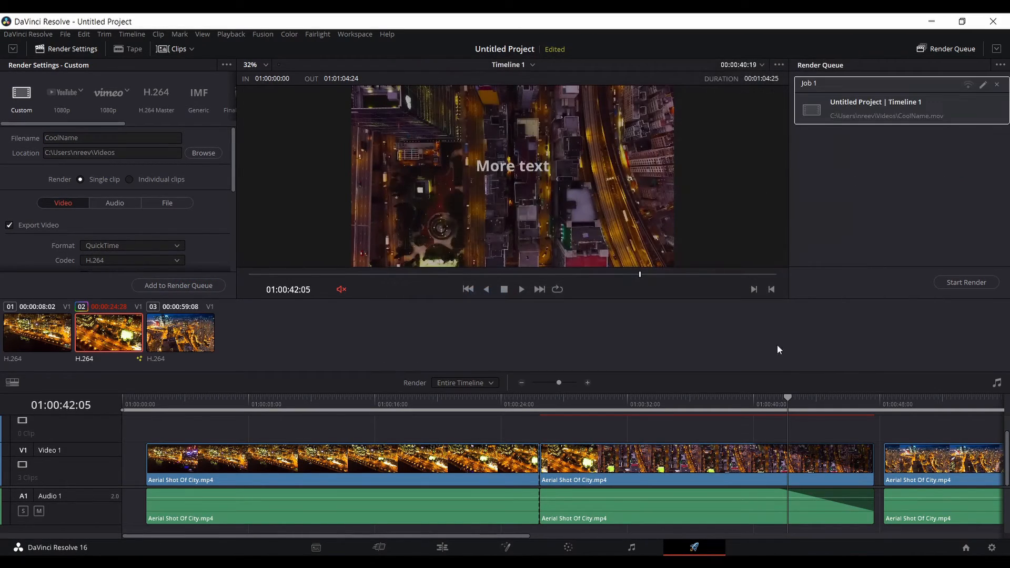
{"action": "left_click", "coordinate": [977, 286]}
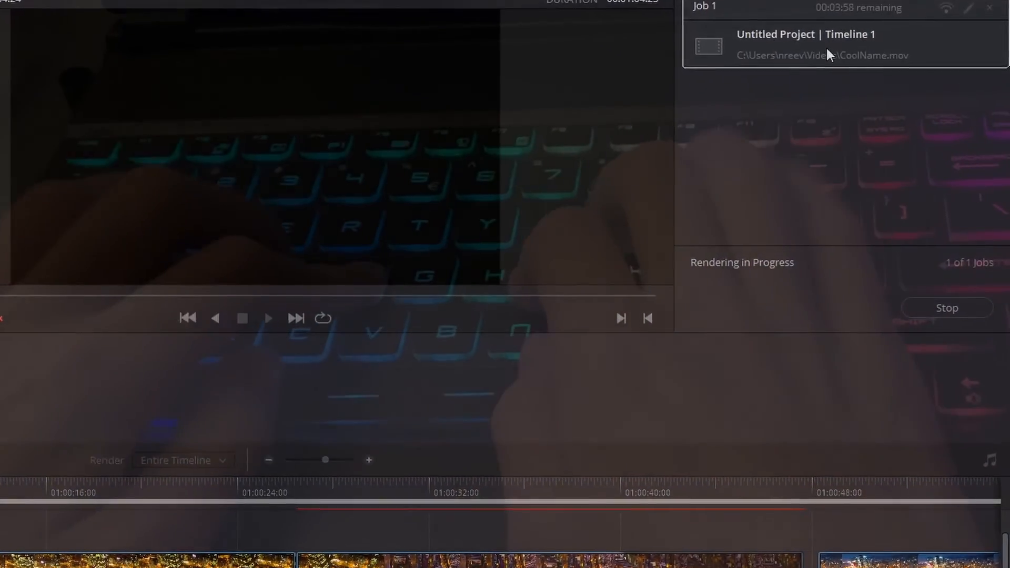